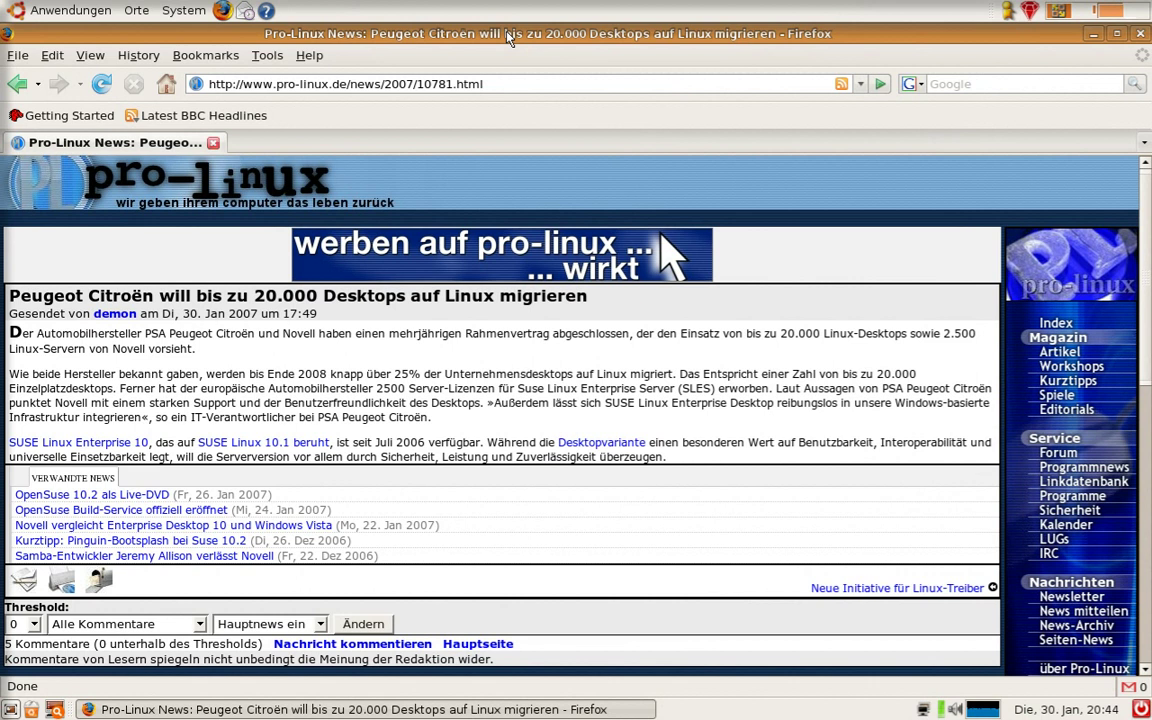
Move the Firefox window around to demonstrate its wobble effect, and restore it to its maximized state.
left_click_drag(508, 37, 594, 8)
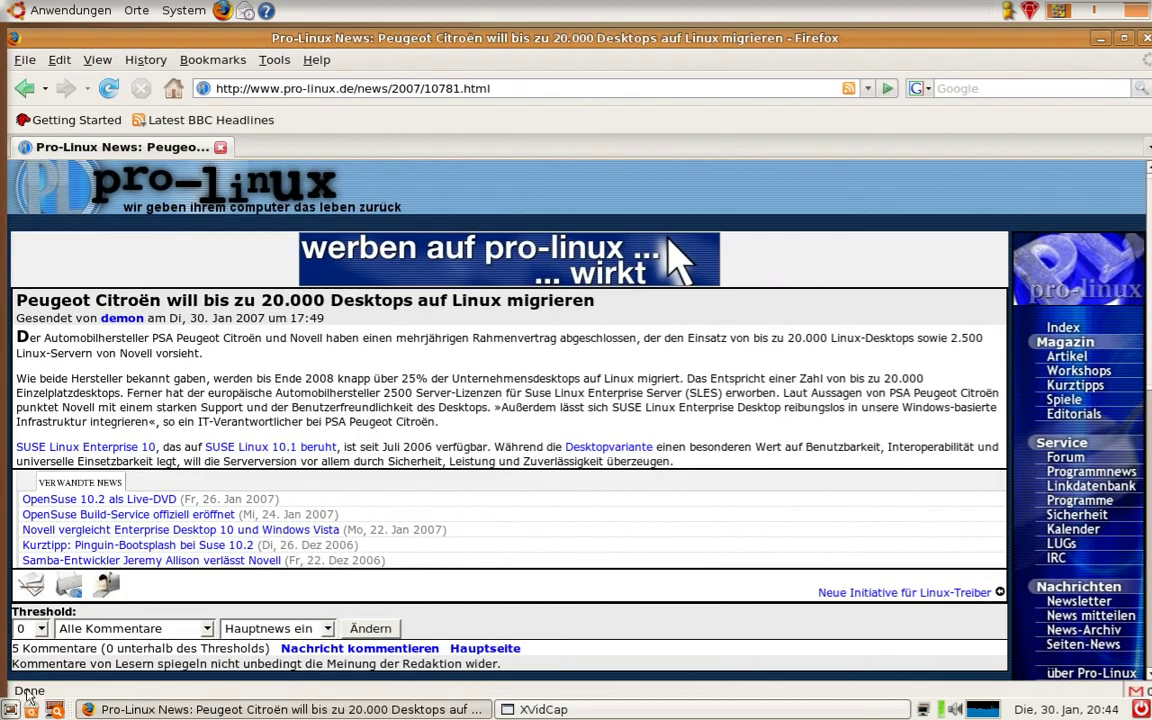
left_click_drag(8, 682, 493, 413)
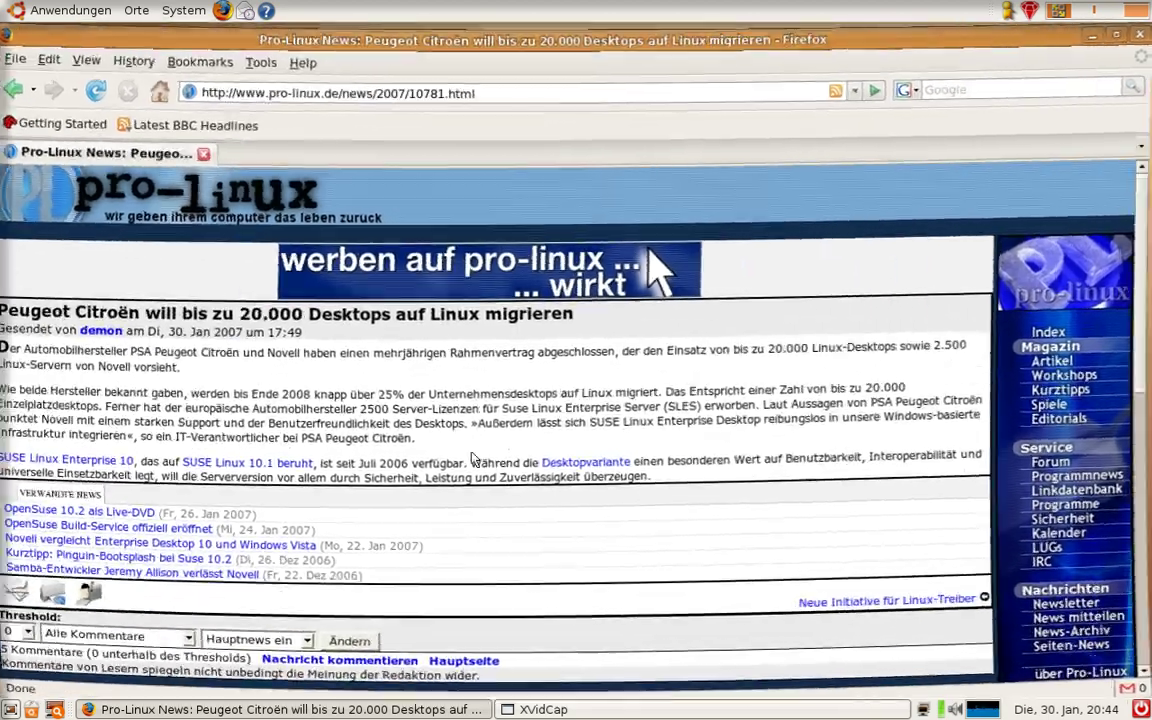
left_click(1117, 34)
left_click_drag(556, 537, 520, 258)
left_click(520, 255)
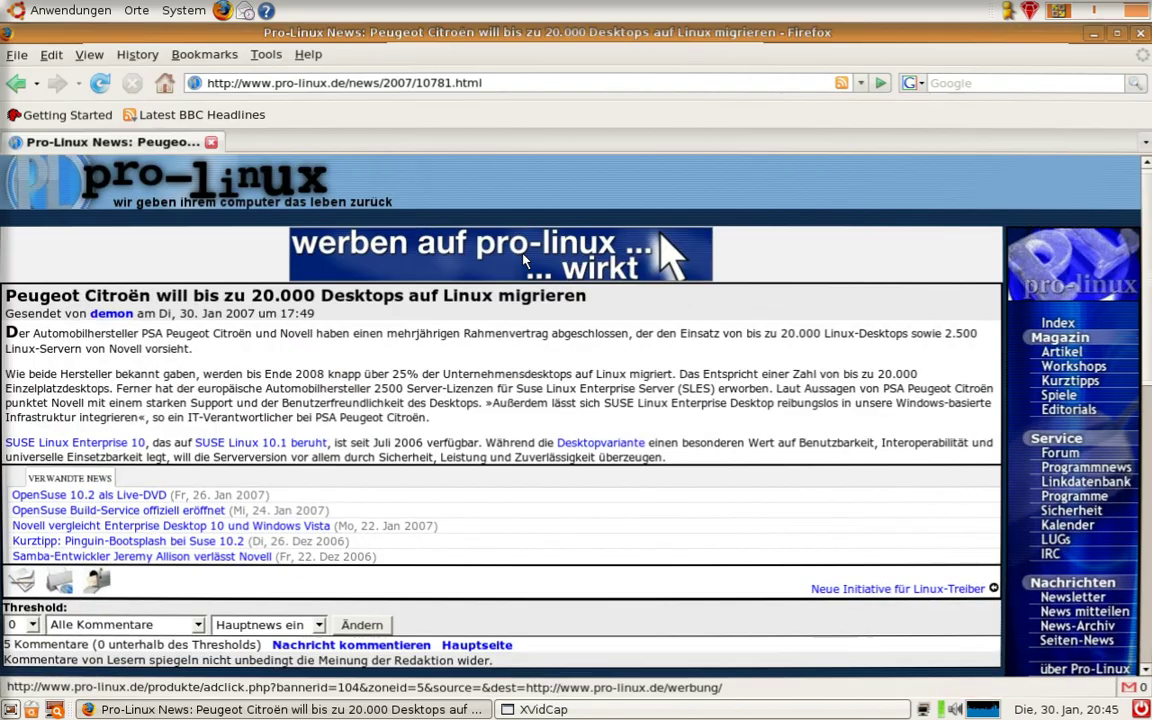
Go through the empty and contact list workspaces to the one running the Windows XP virtual machine.
left_click(1111, 15)
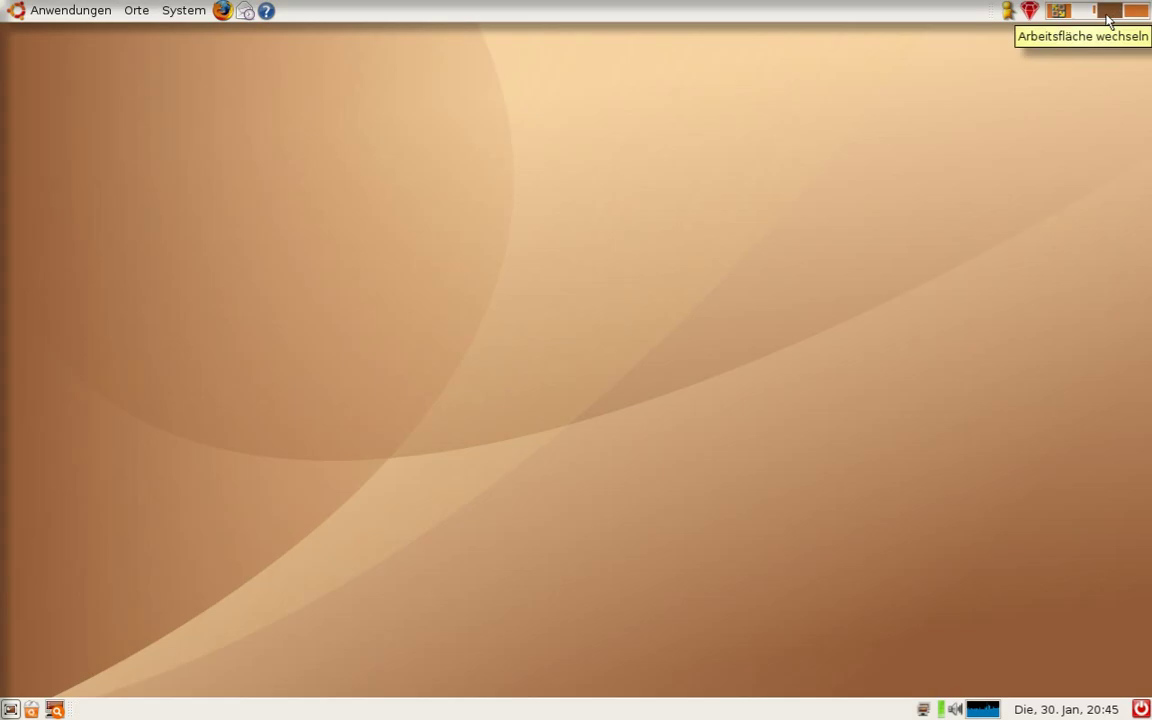
left_click(1078, 12)
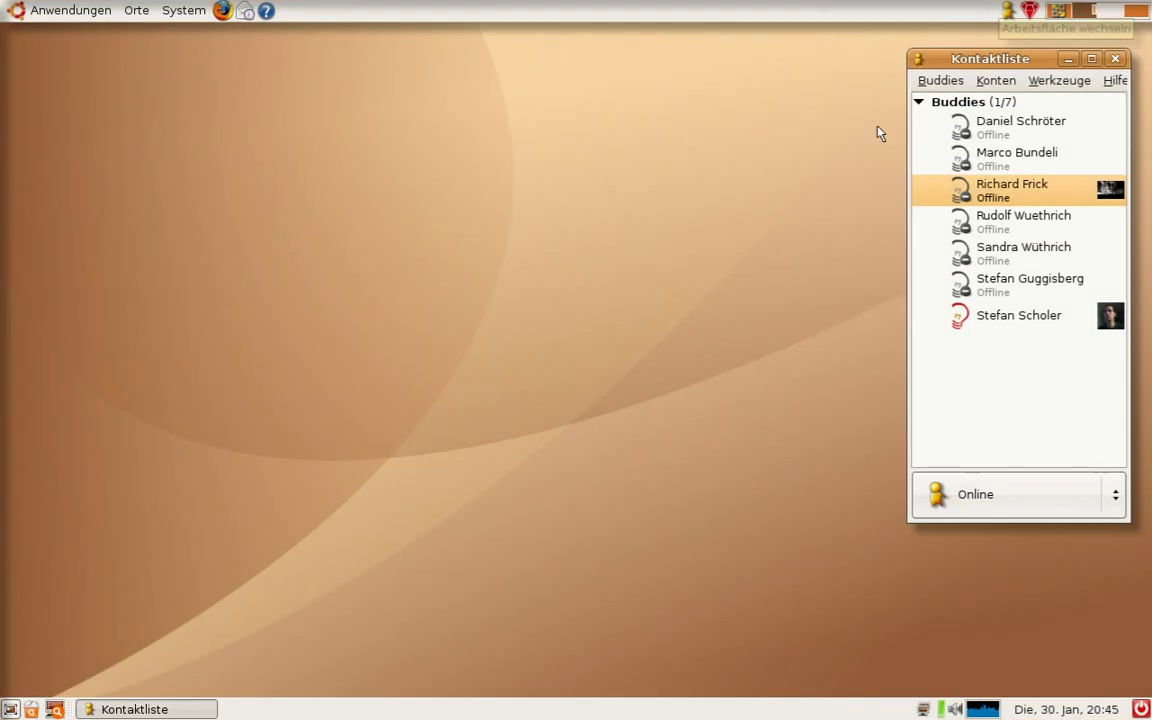
left_click_drag(406, 262, 630, 275)
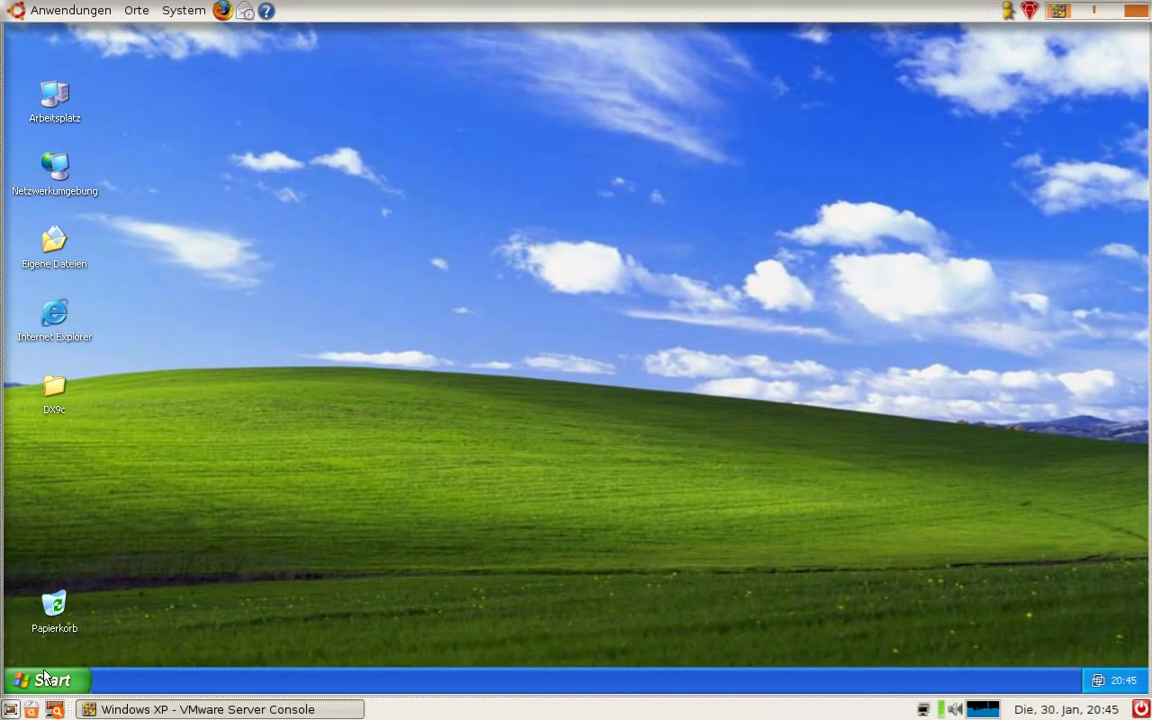
Try out the Solitär game in Windows XP by enlarging its window, and close the game.
left_click(45, 679)
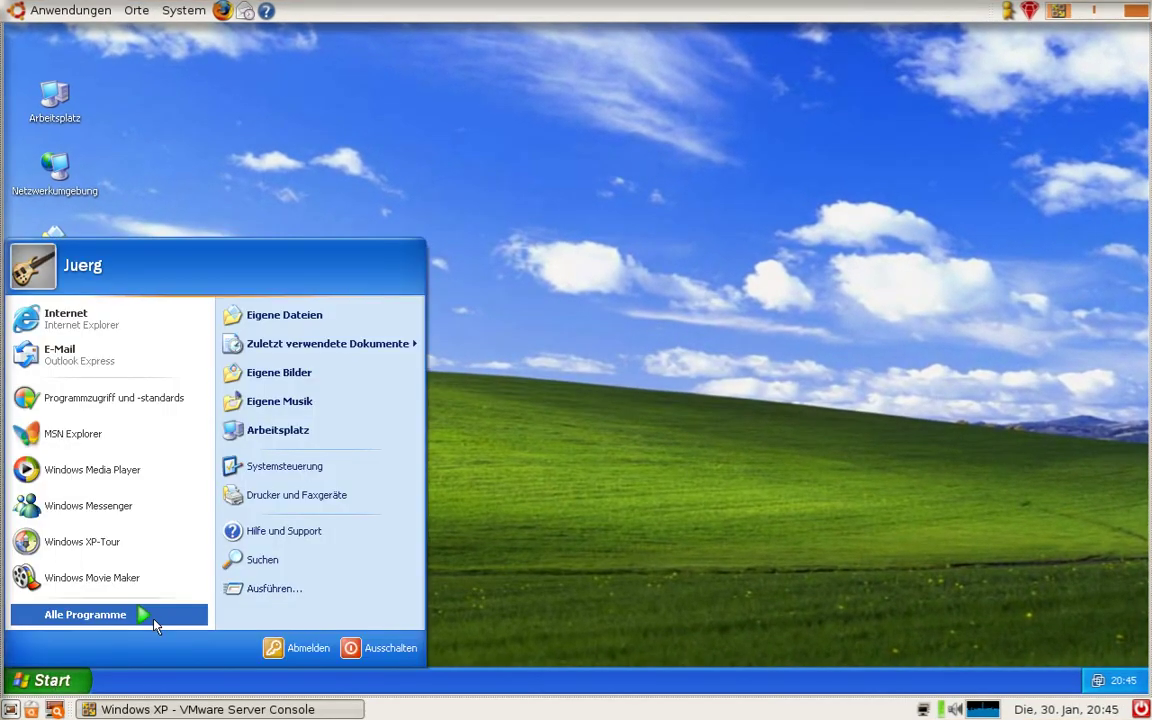
mouse_move(145, 616)
mouse_move(316, 463)
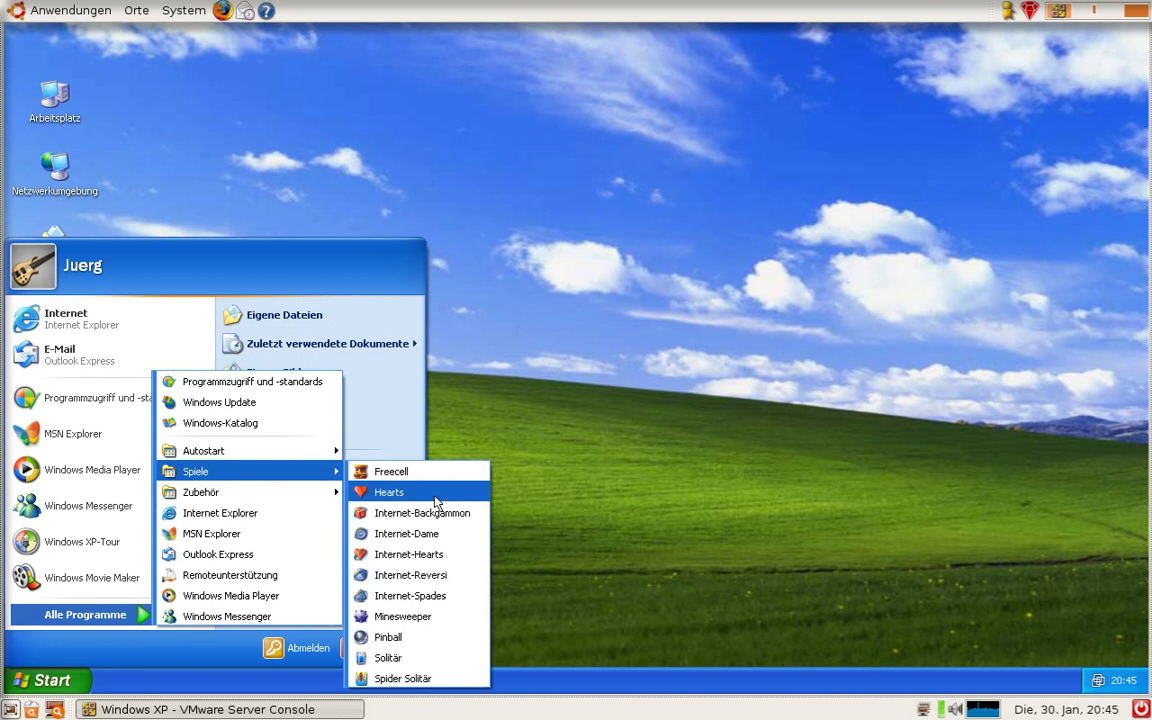
left_click(415, 659)
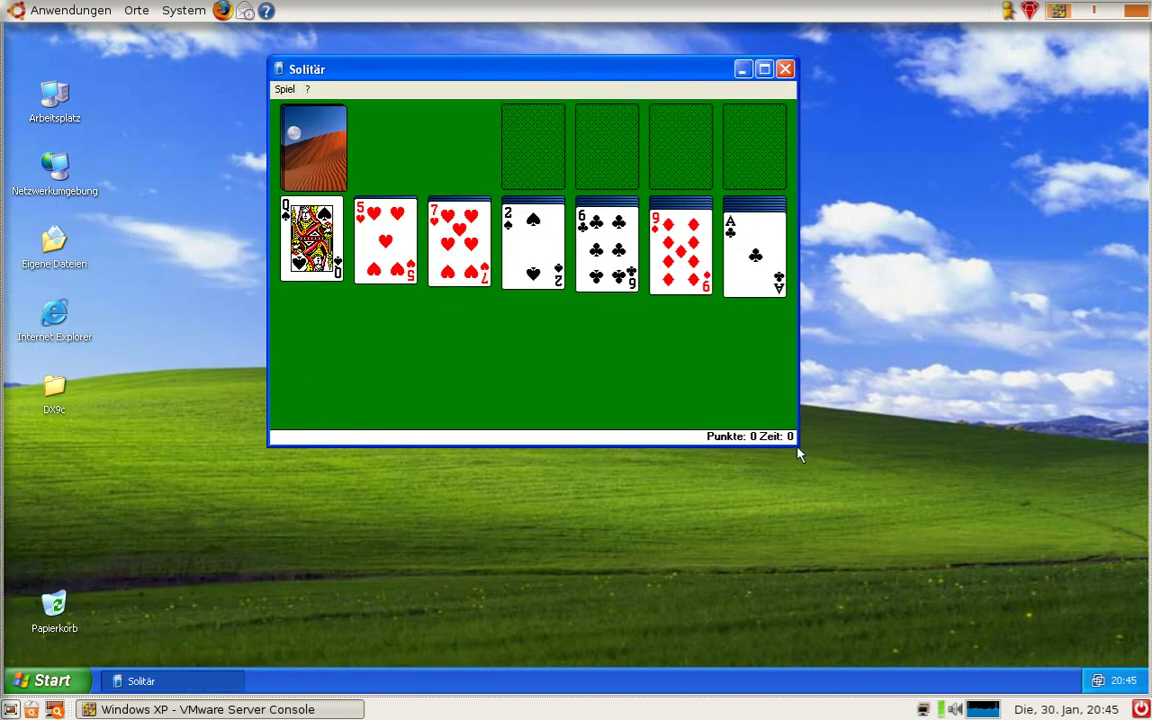
left_click_drag(797, 453, 1000, 612)
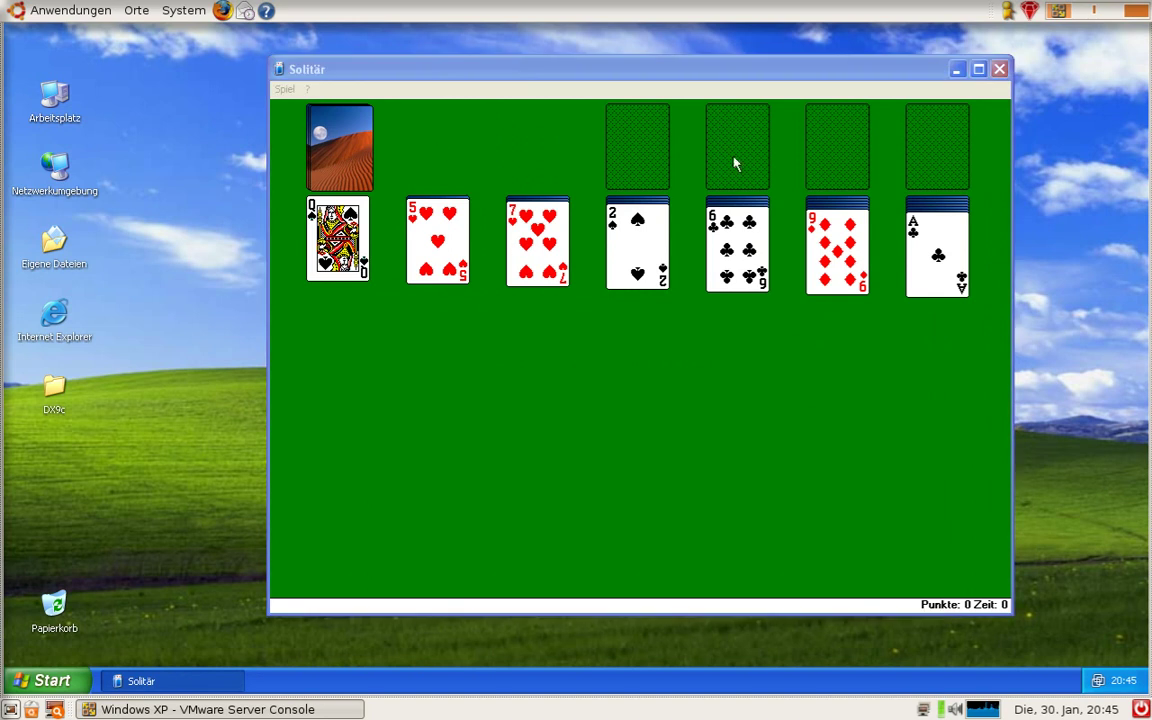
left_click(1000, 70)
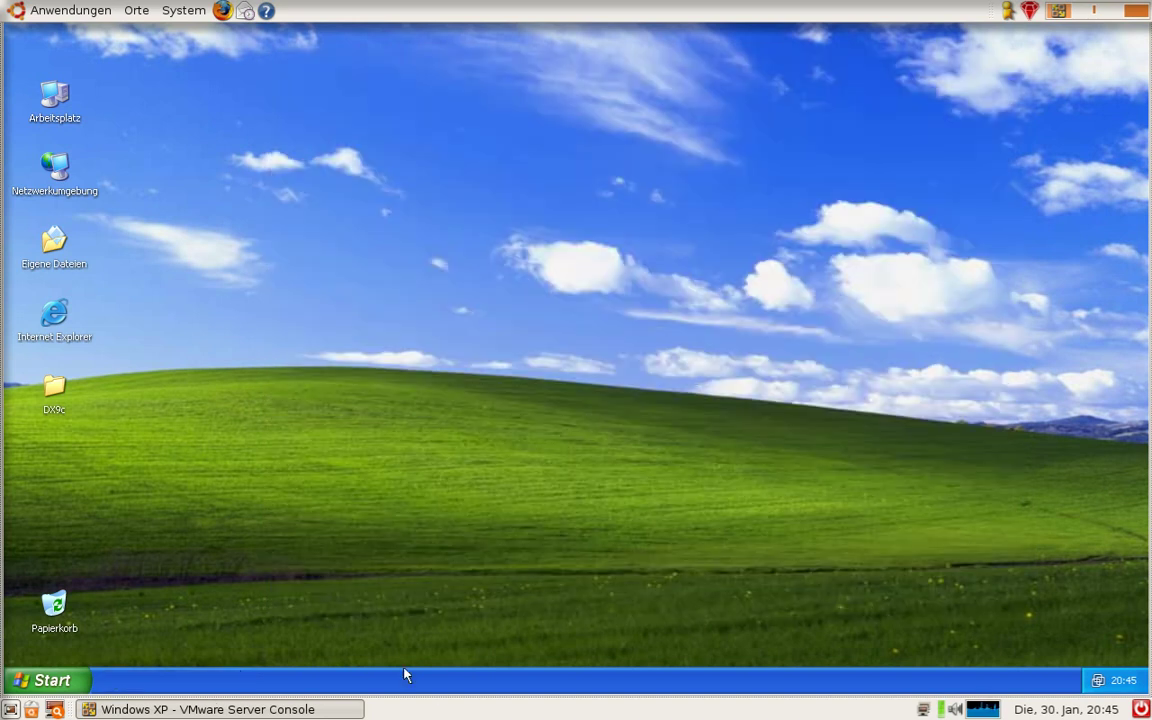
Start the DirectX setup from the DX9c folder on the Windows XP desktop, accept the licence terms and begin the installation.
double_click(54, 388)
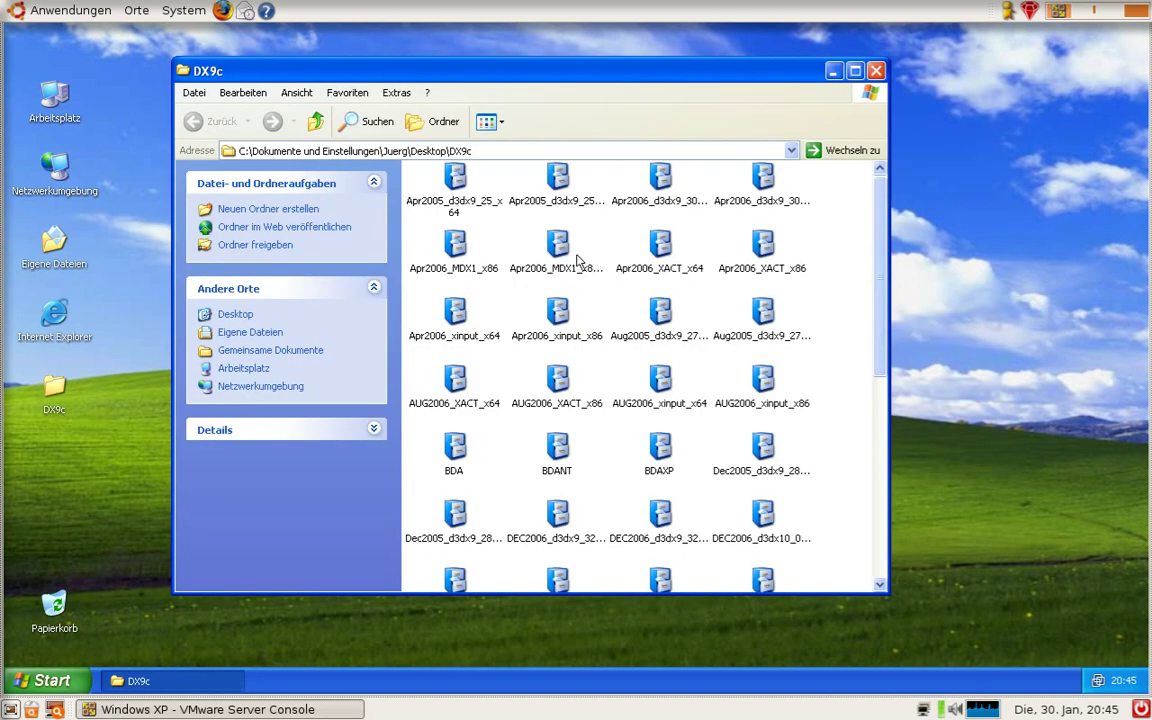
scroll(695, 273, "down", 5)
double_click(455, 290)
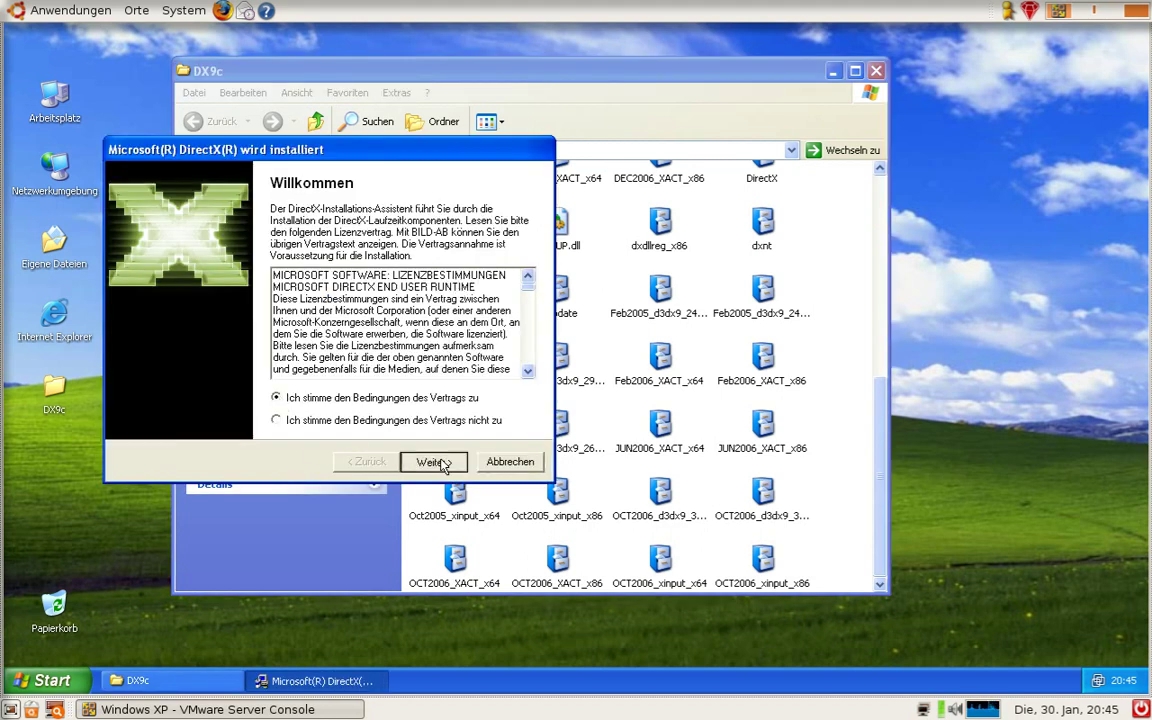
left_click(432, 462)
left_click(432, 462)
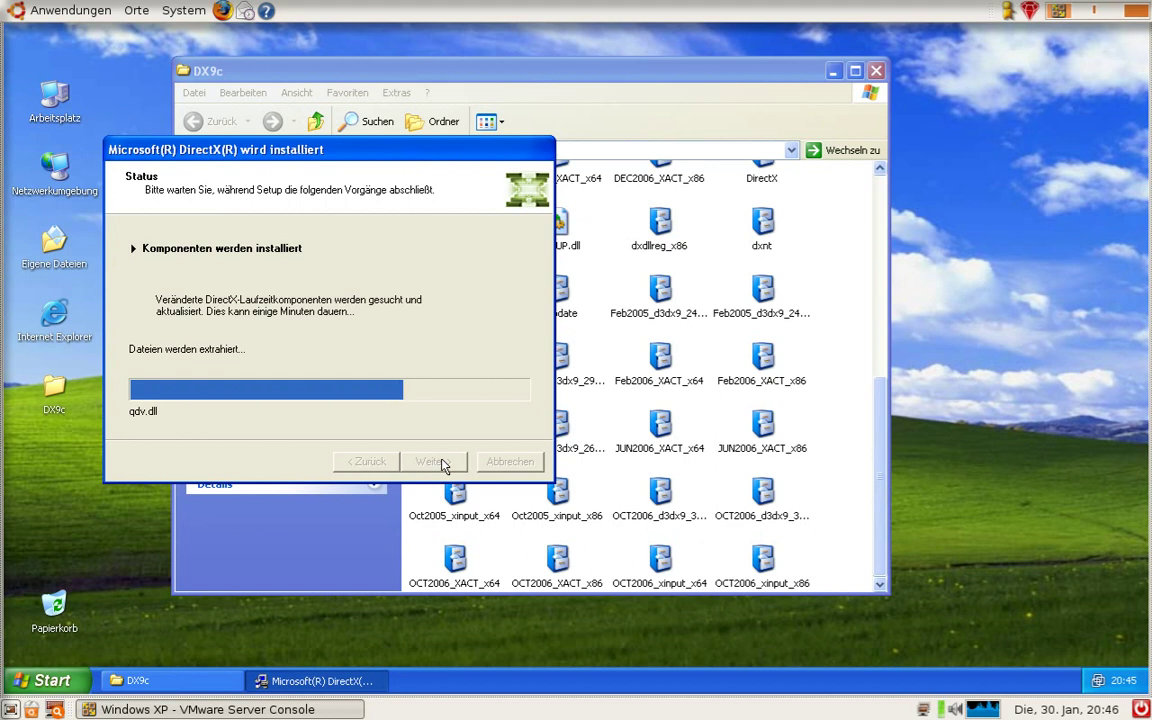
left_click_drag(577, 362, 543, 368)
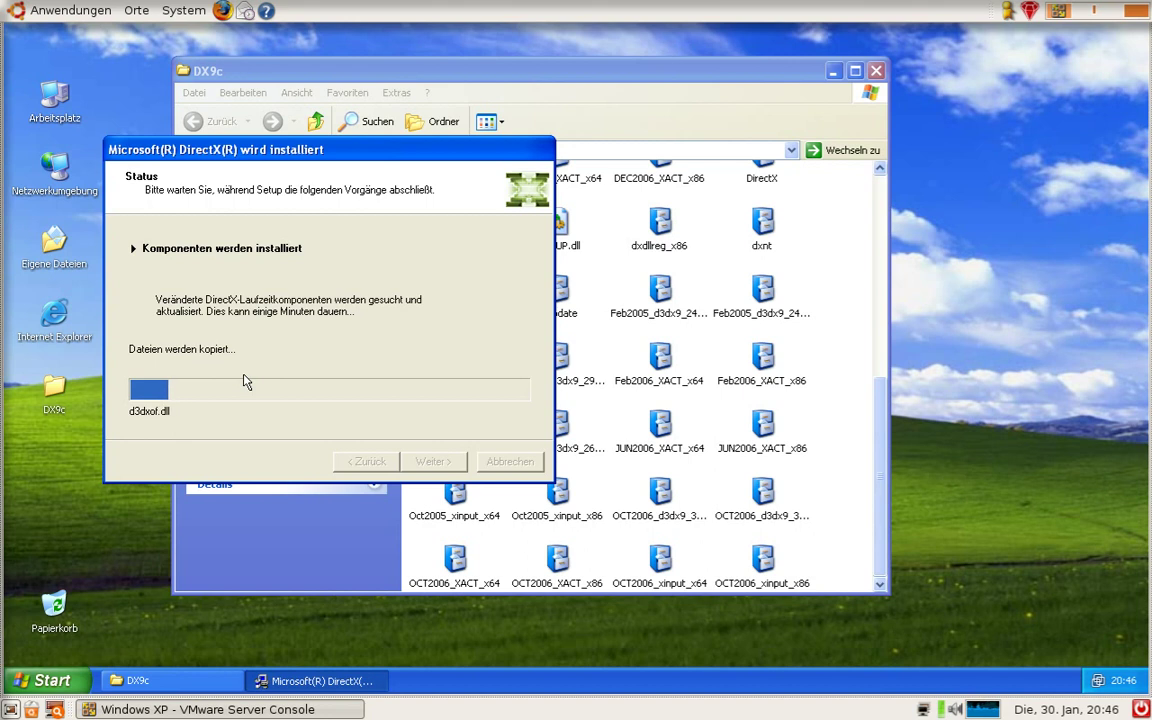
Leave the virtual machine and pass through the empty workspace to the one with the contact list.
left_click(1109, 13)
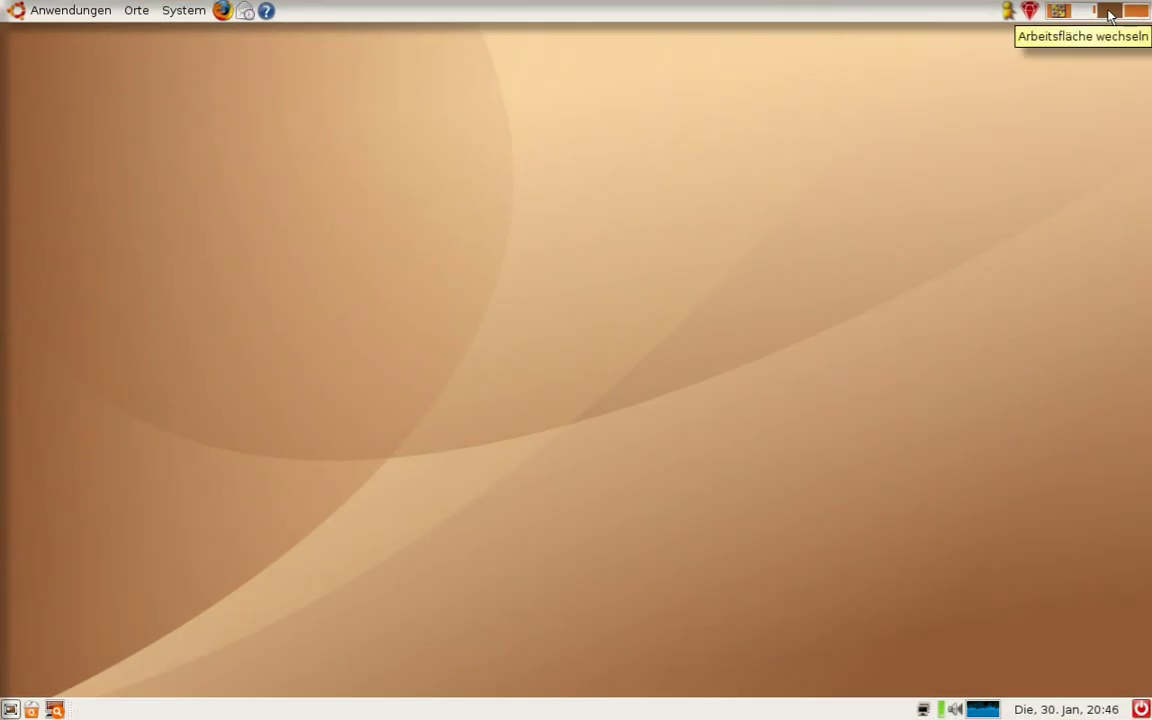
scroll(1109, 17, "down", 1)
scroll(1110, 16, "down", 4)
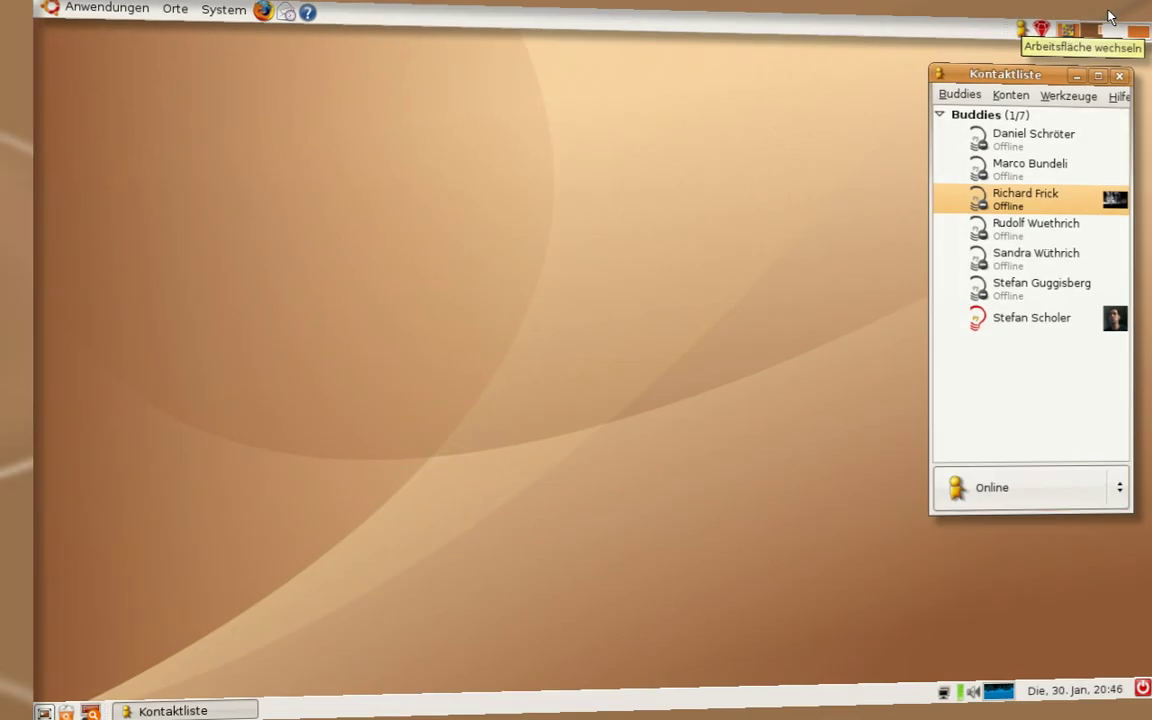
scroll(1110, 16, "down", 4)
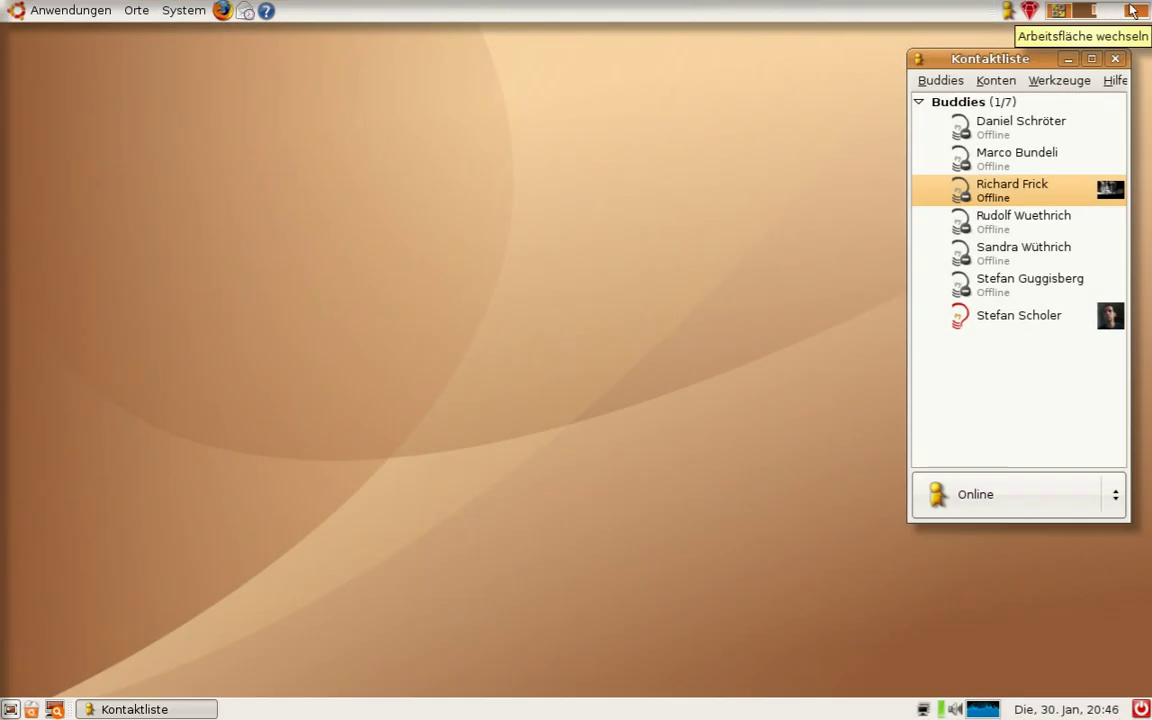
left_click(529, 318)
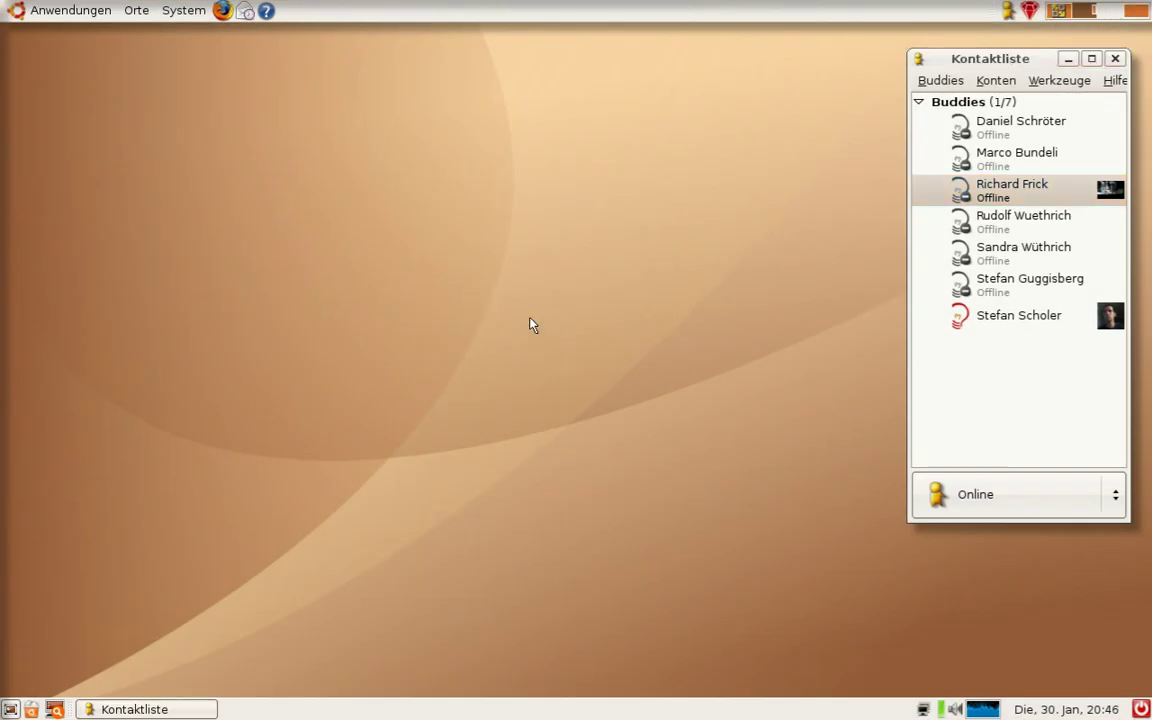
Demonstrate the water ripple effect over the contact list, Windows XP and Firefox workspaces, ending on the empty workspace.
key("ctrl+super")
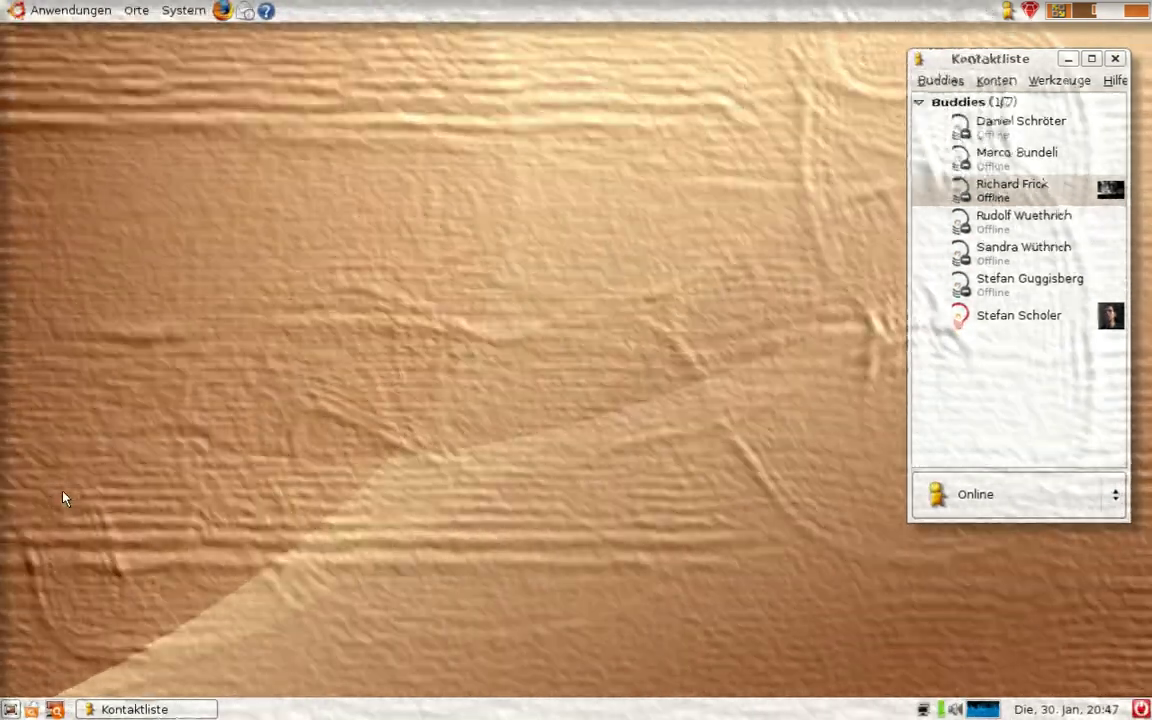
key("ctrl+alt+Right")
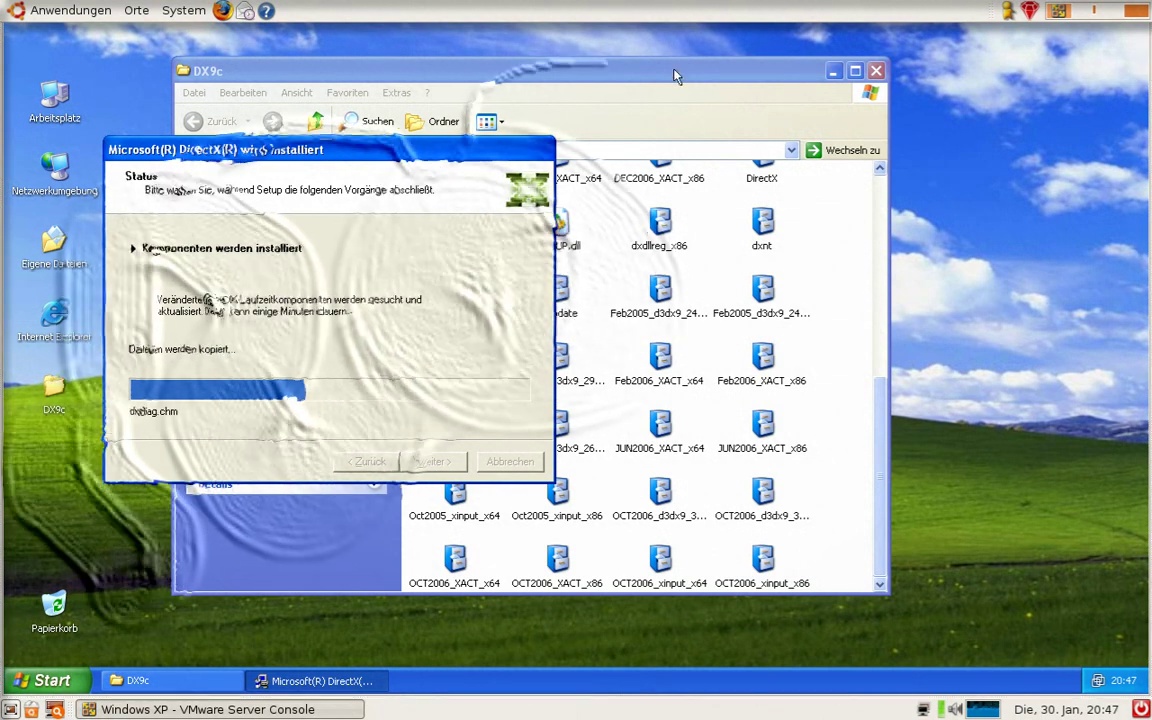
key("ctrl+alt+Left")
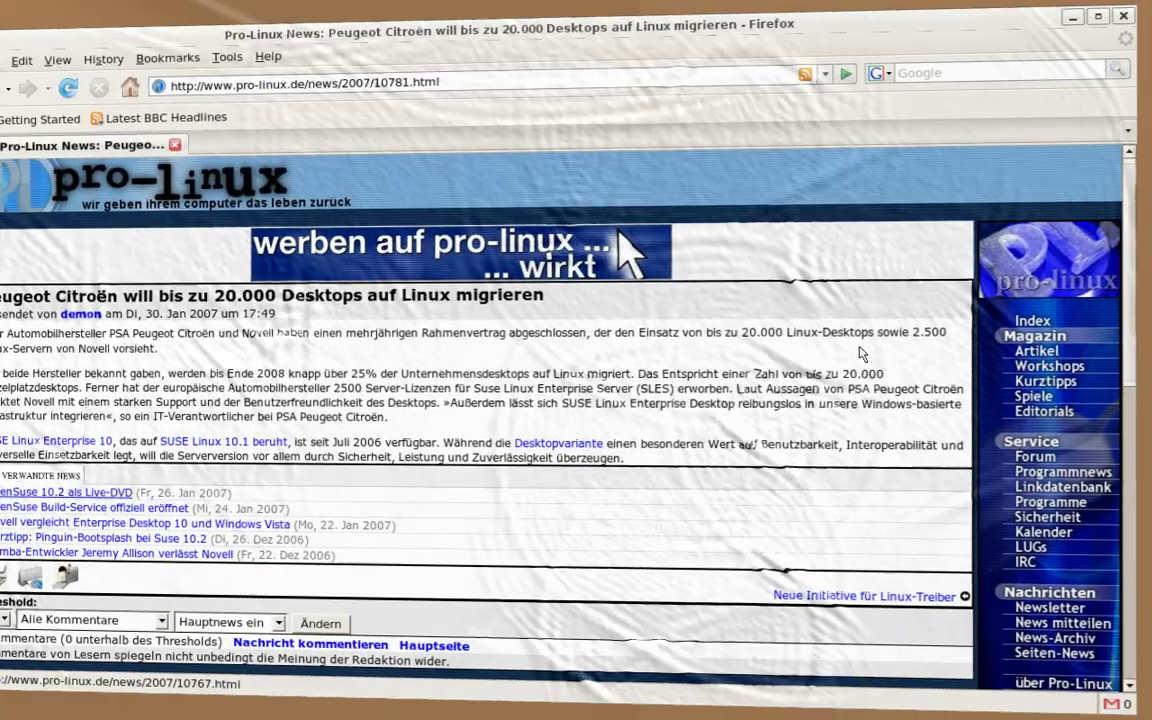
left_click_drag(862, 354, 802, 716)
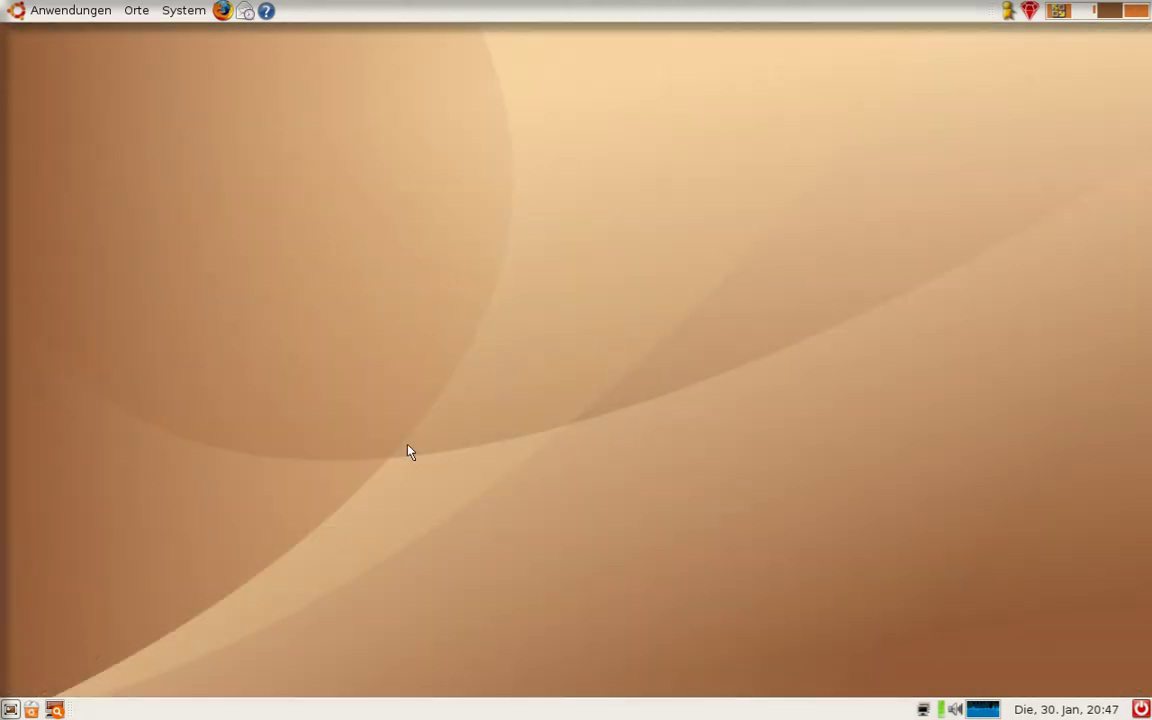
Cycle repeatedly through the workspaces in the zoomed-out unrolled view, stopping on the one with the contact list.
key("ctrl+alt+Right")
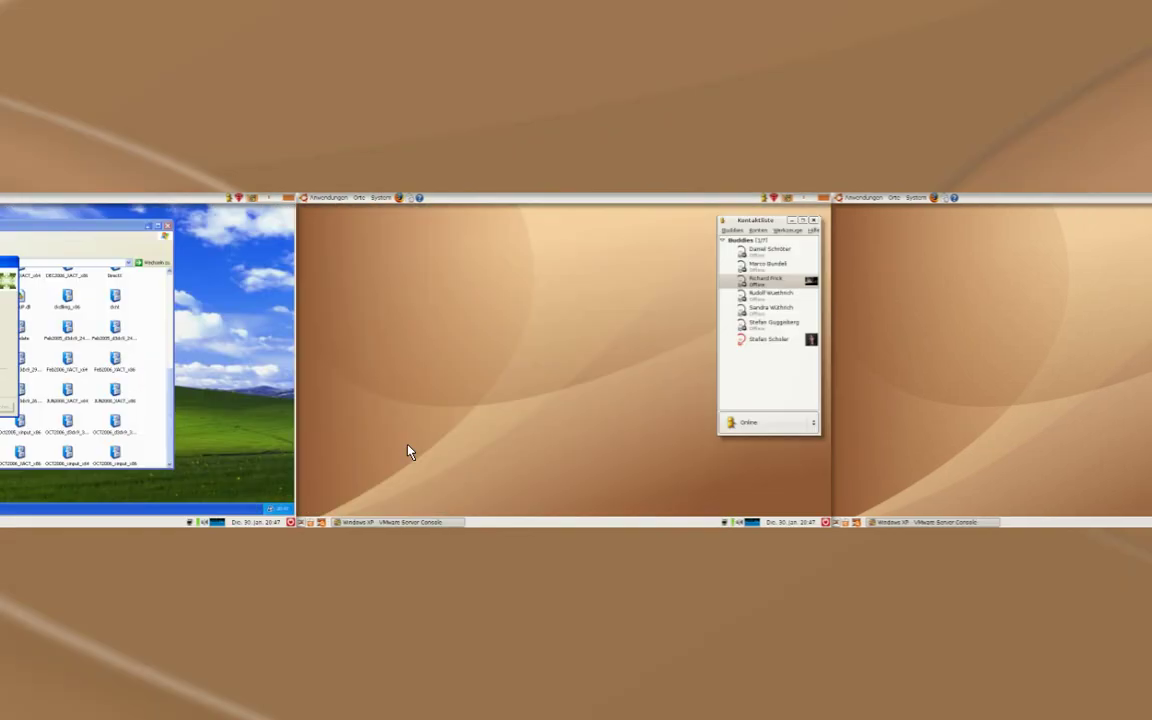
key("ctrl+alt+Right")
key("ctrl+alt+Right")
key("ctrl+alt+Right")
key("ctrl+alt+Right")
key("ctrl+alt+Right")
key("ctrl+alt+Right")
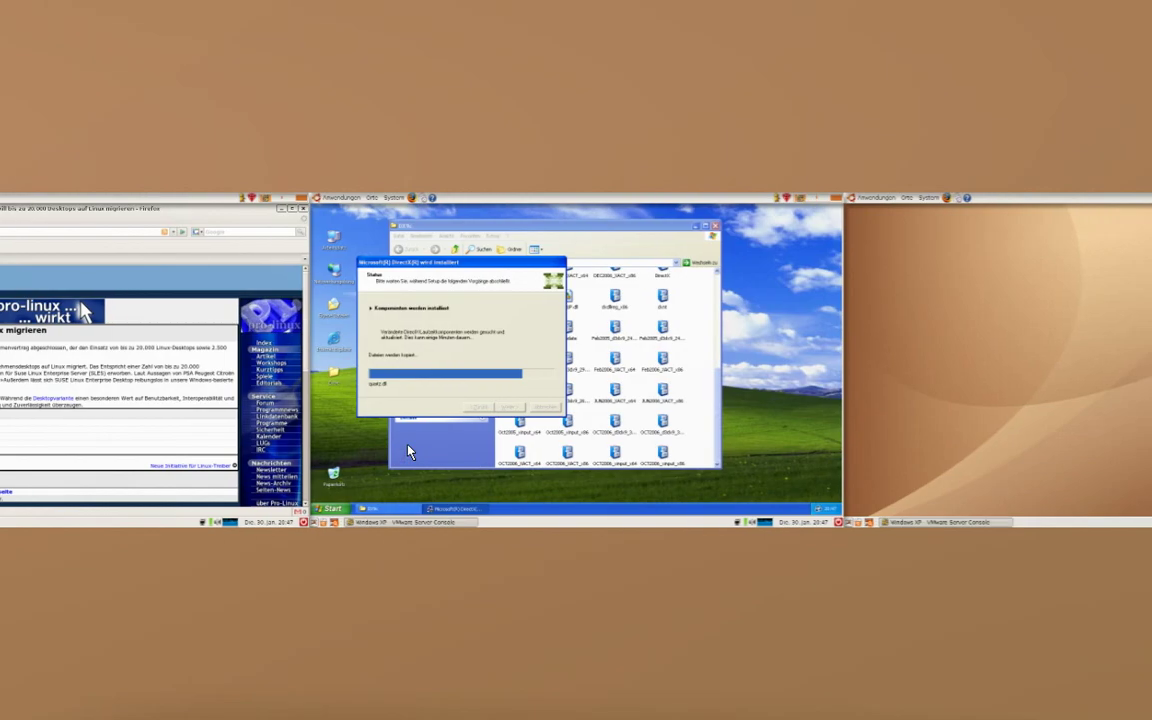
key("ctrl+alt+Right")
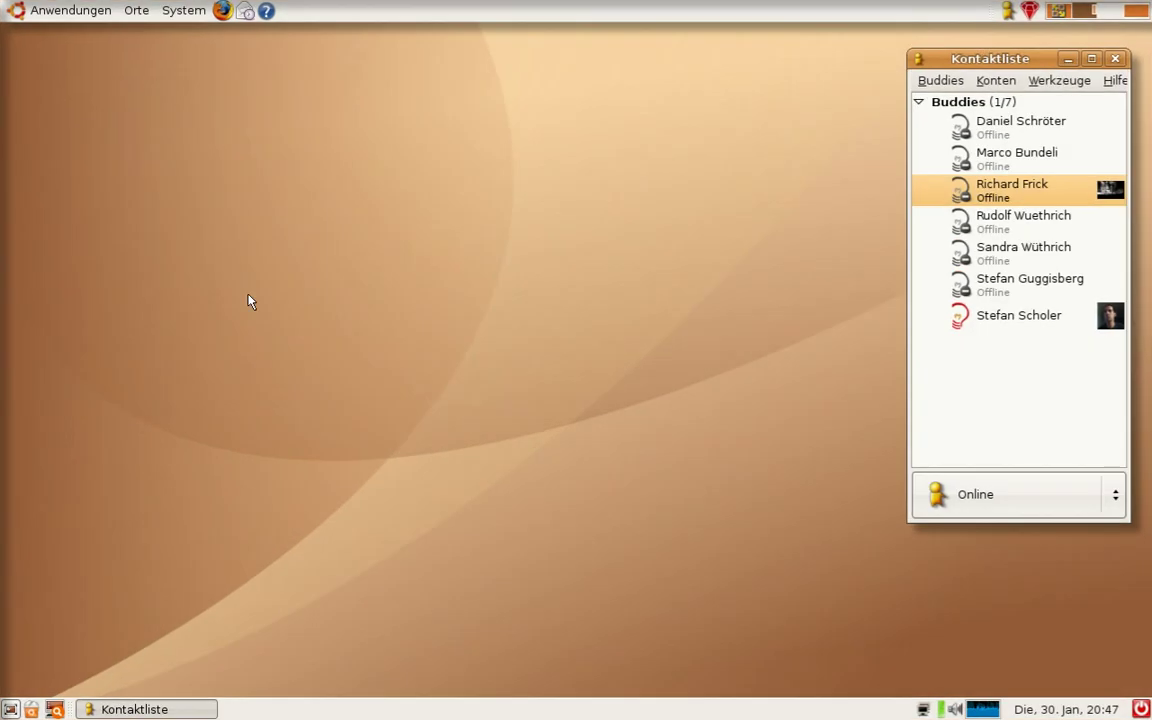
Browse from the home folder to Meine Videos/DemosceneTV and open Candela-FairPlayToTheQueen (PC Demo - 2005).avi.
left_click(68, 11)
mouse_move(136, 11)
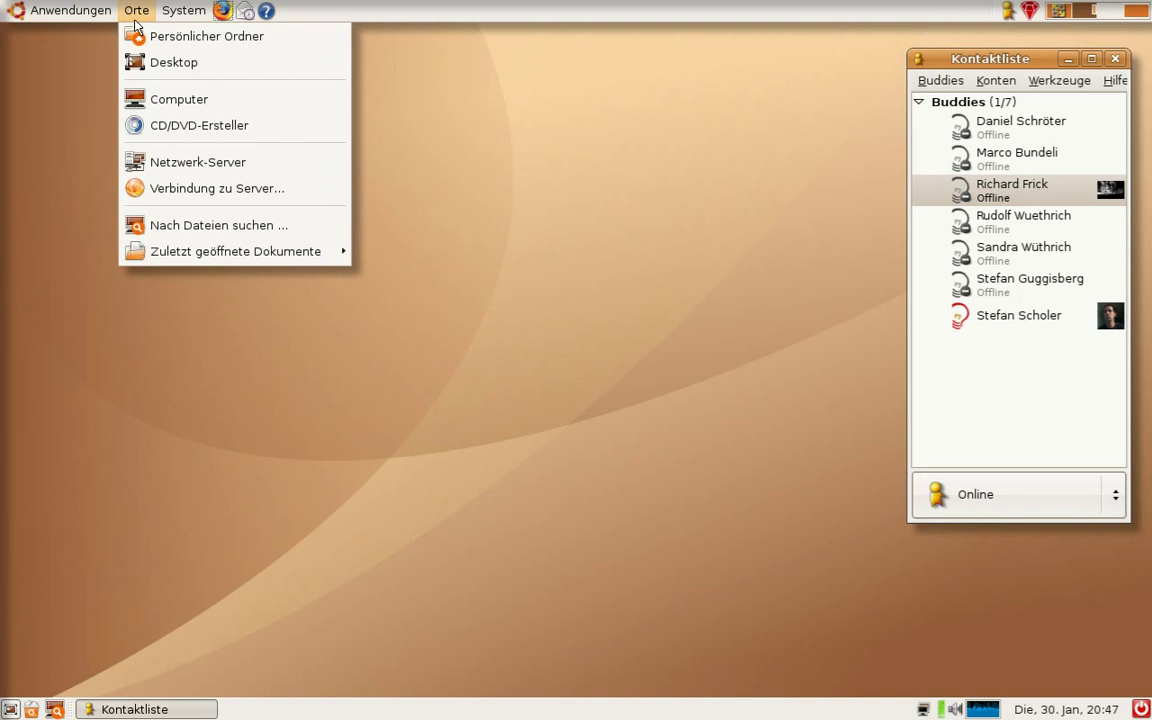
left_click(176, 40)
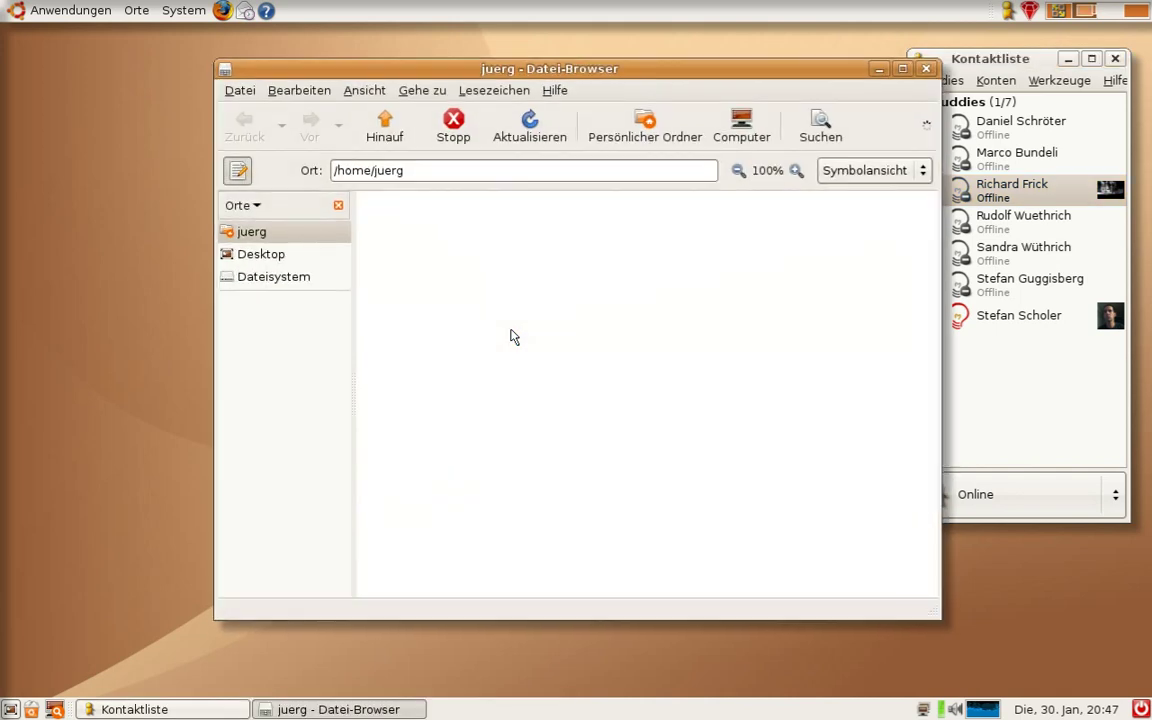
double_click(705, 240)
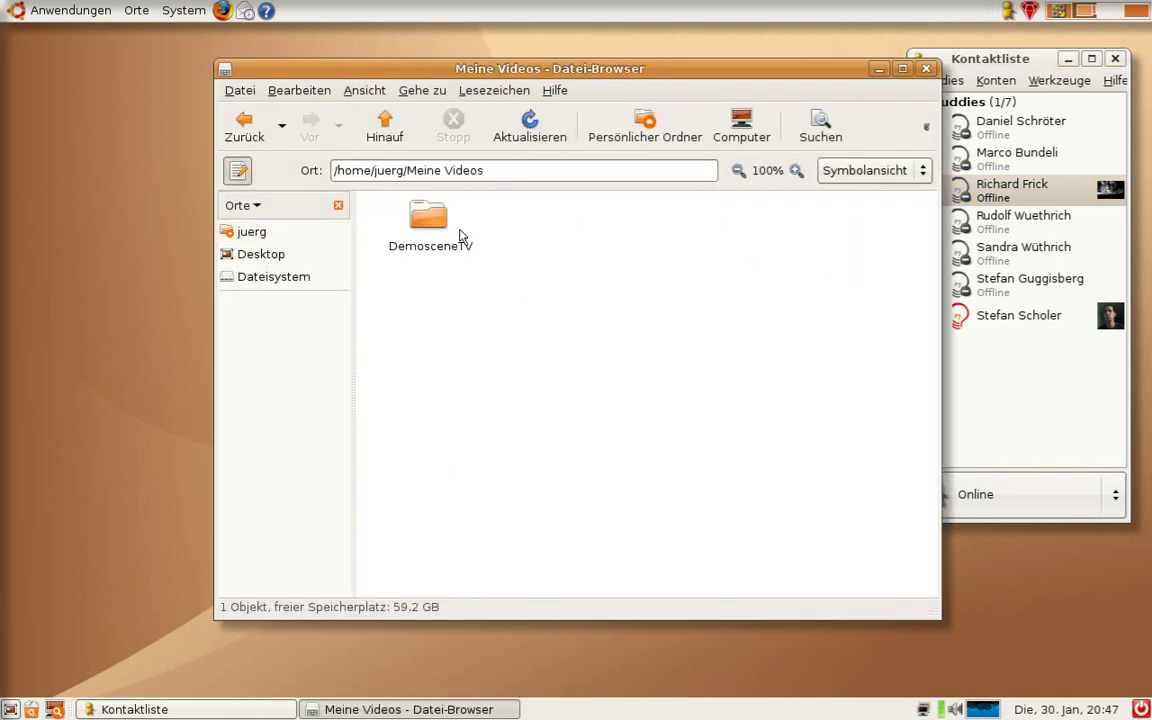
double_click(430, 232)
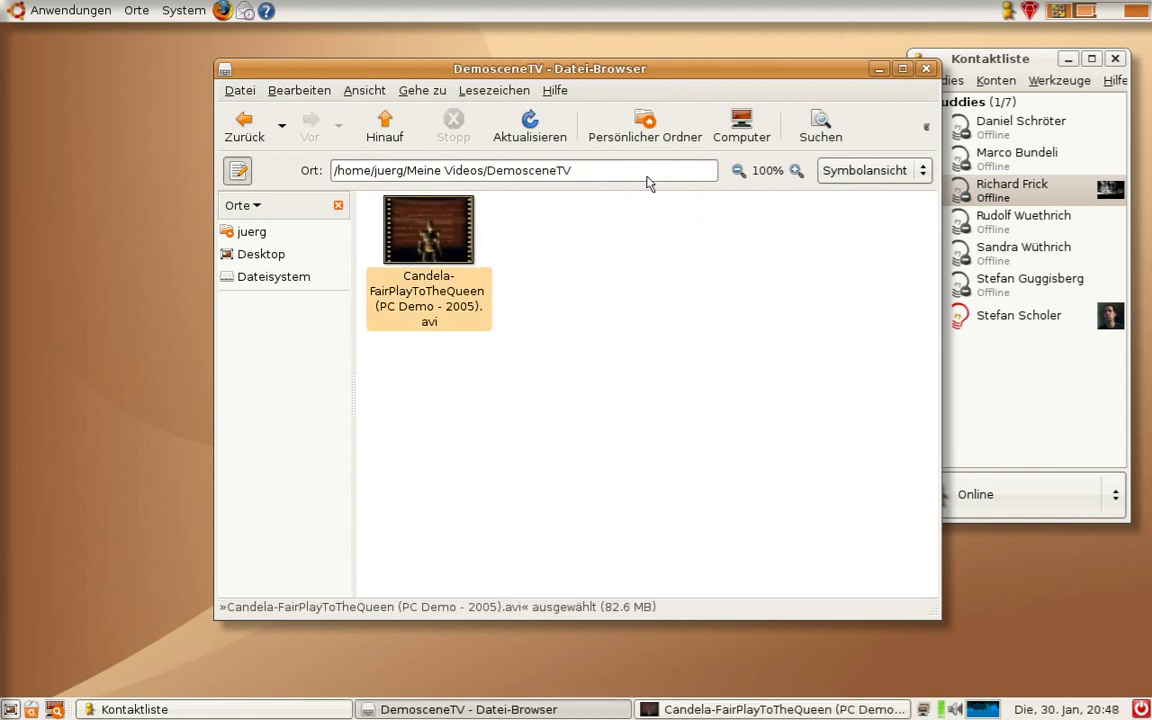
Minimize the file browser and reposition the Totem video player window beside the contact list.
left_click(877, 70)
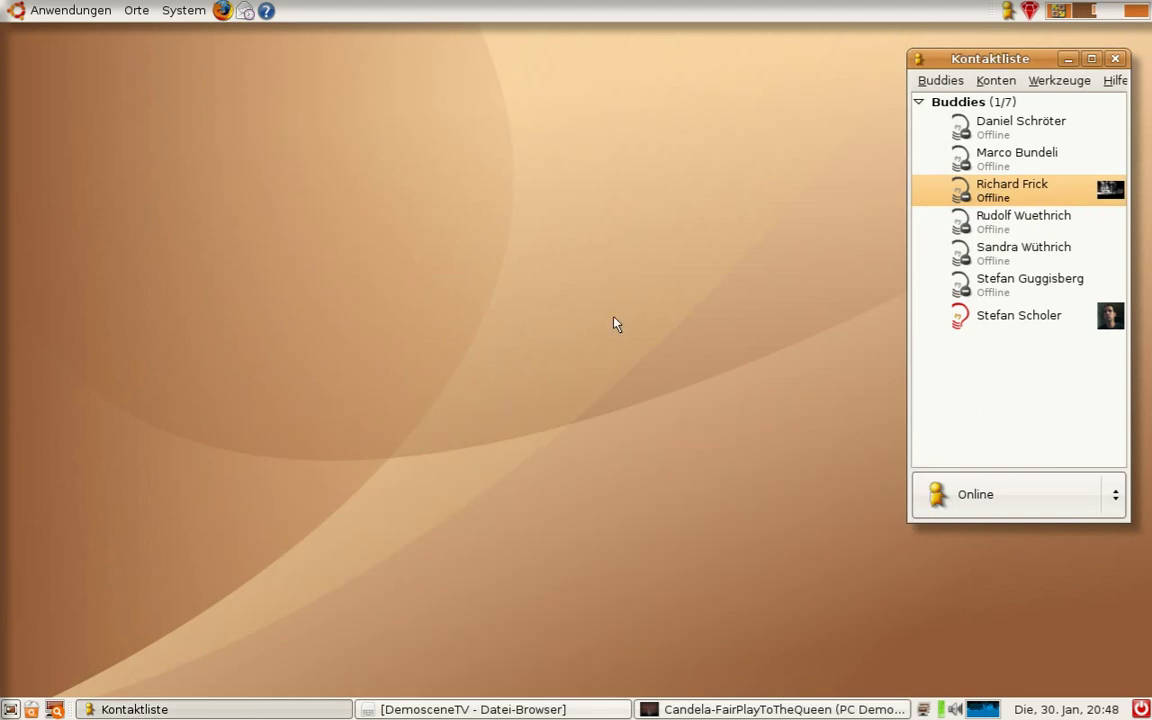
left_click(776, 709)
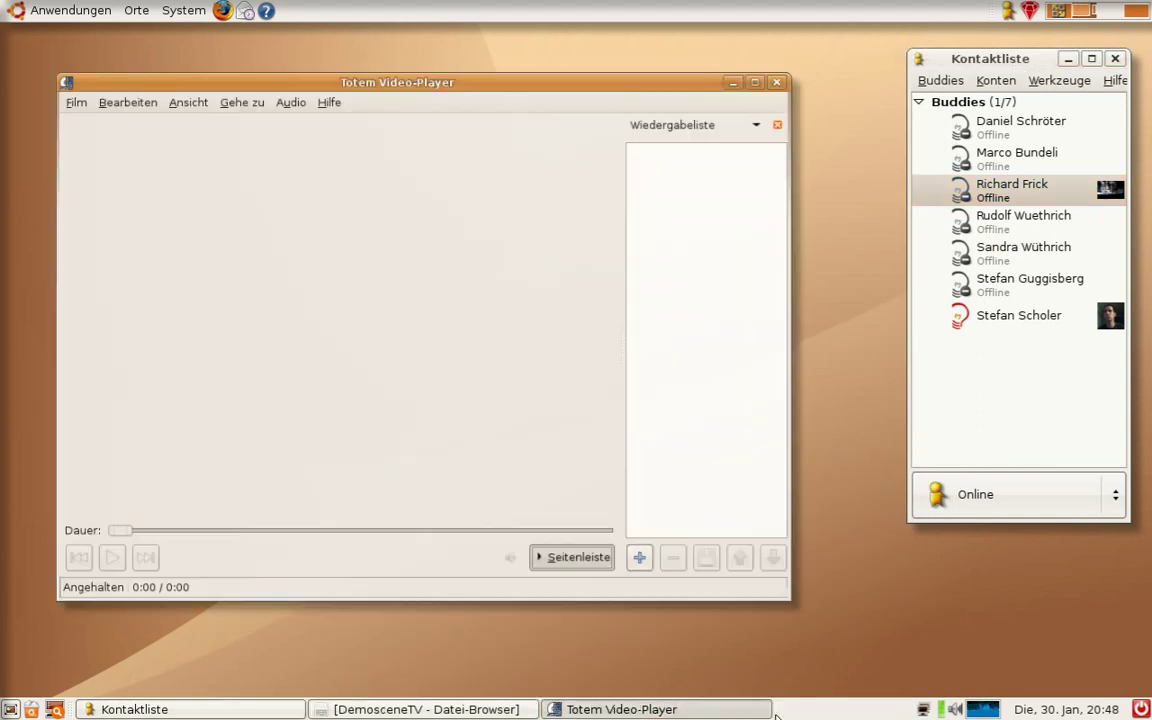
left_click_drag(334, 38, 398, 63)
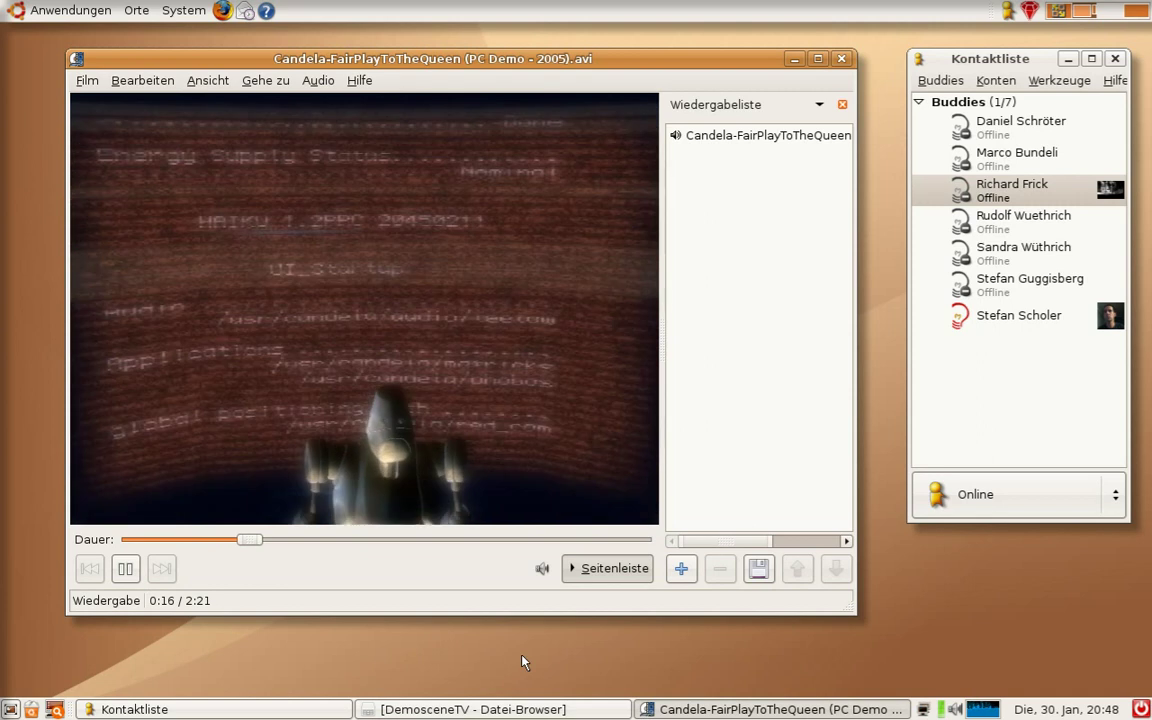
Rotate the desktop cube back to the Windows XP workspace and finish the DirectX setup, restarting the virtual machine.
left_click_drag(685, 667, 429, 376)
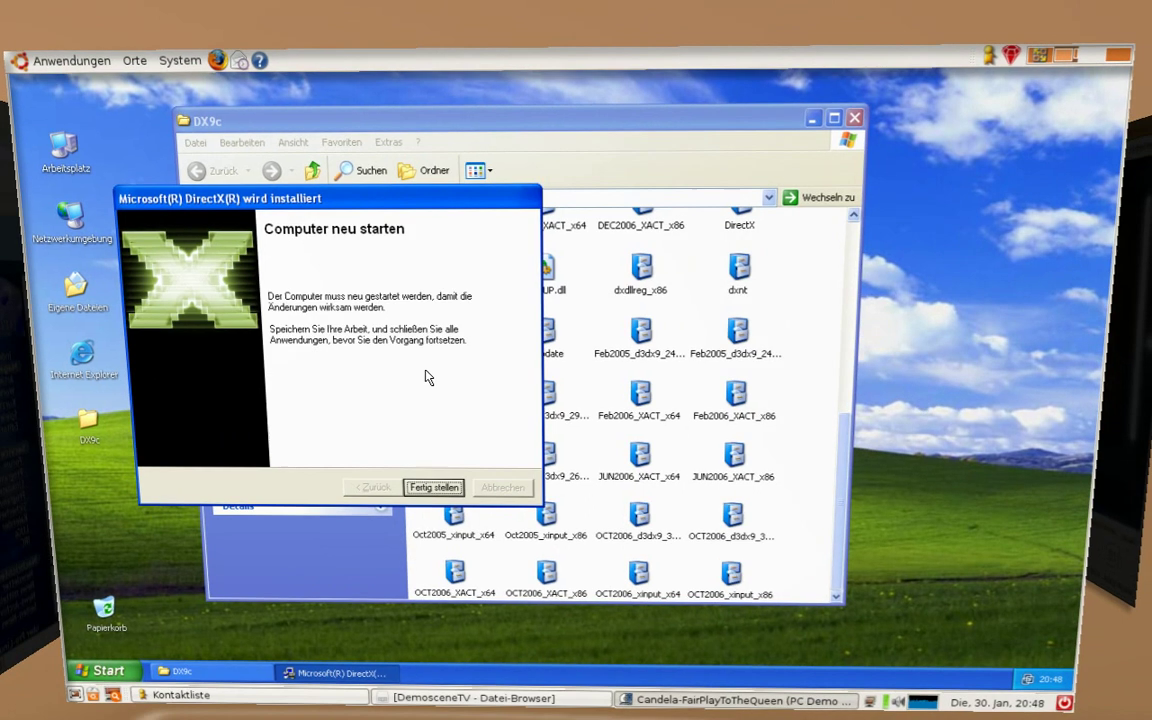
left_click(434, 462)
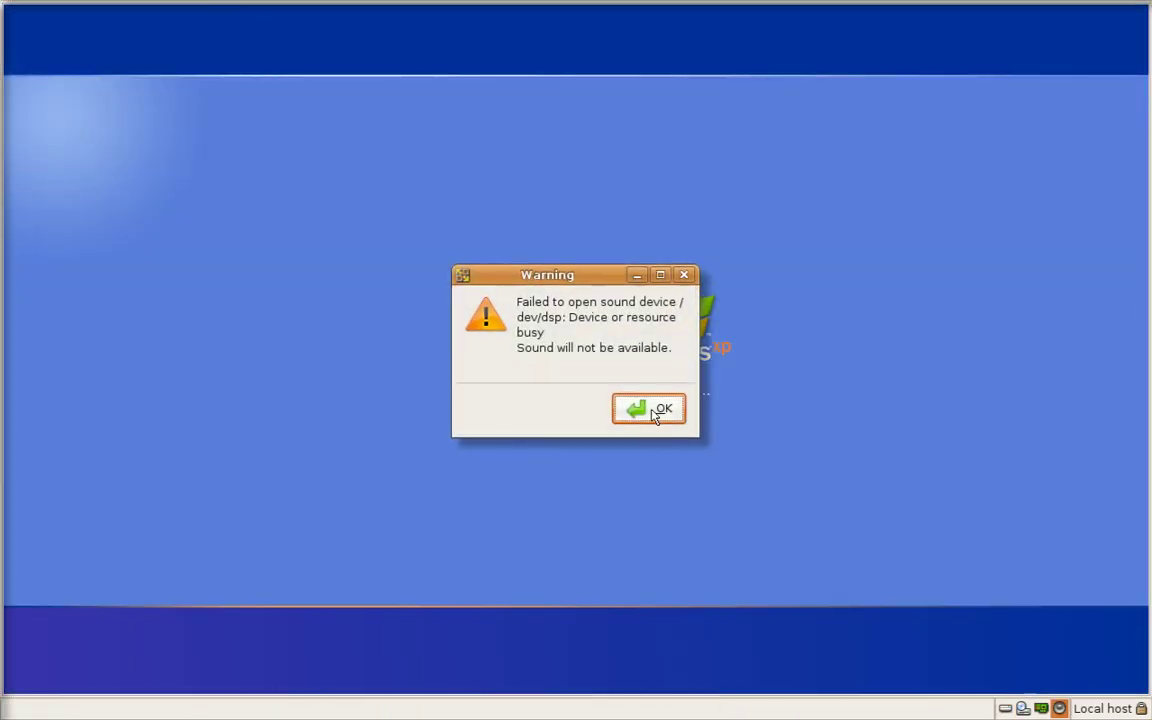
Dismiss the virtual machine's sound device warning and rotate the desktop cube to the workspace with the playing video.
left_click(656, 411)
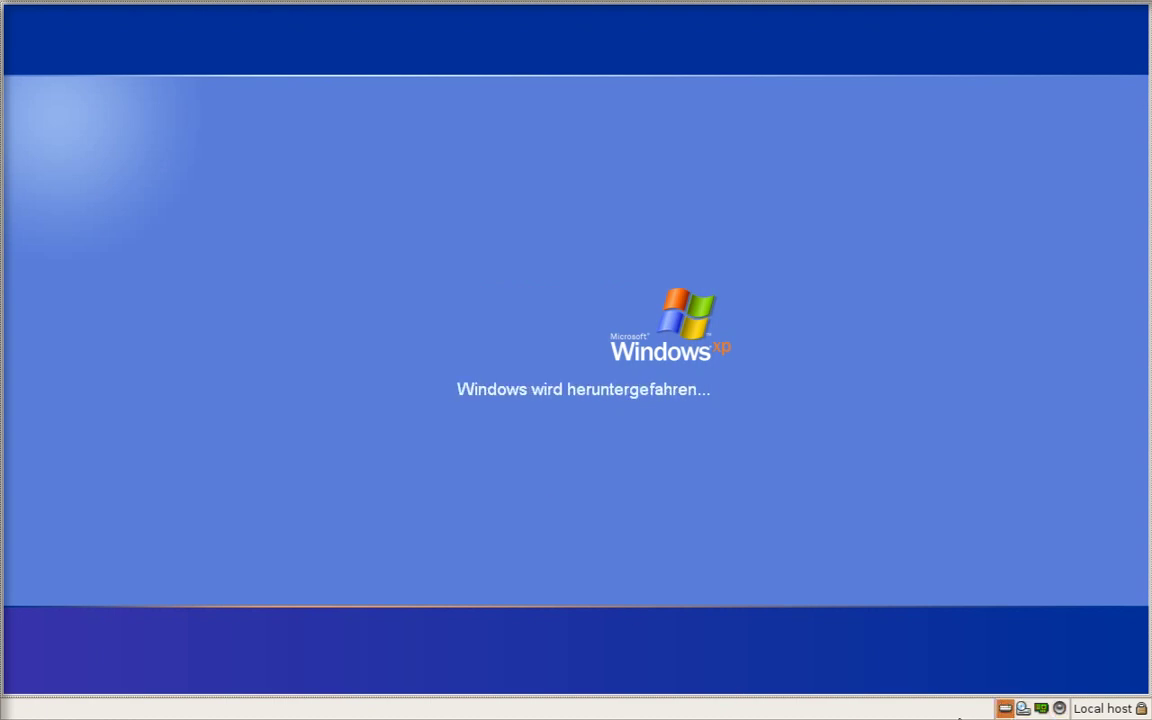
left_click_drag(958, 714, 330, 380)
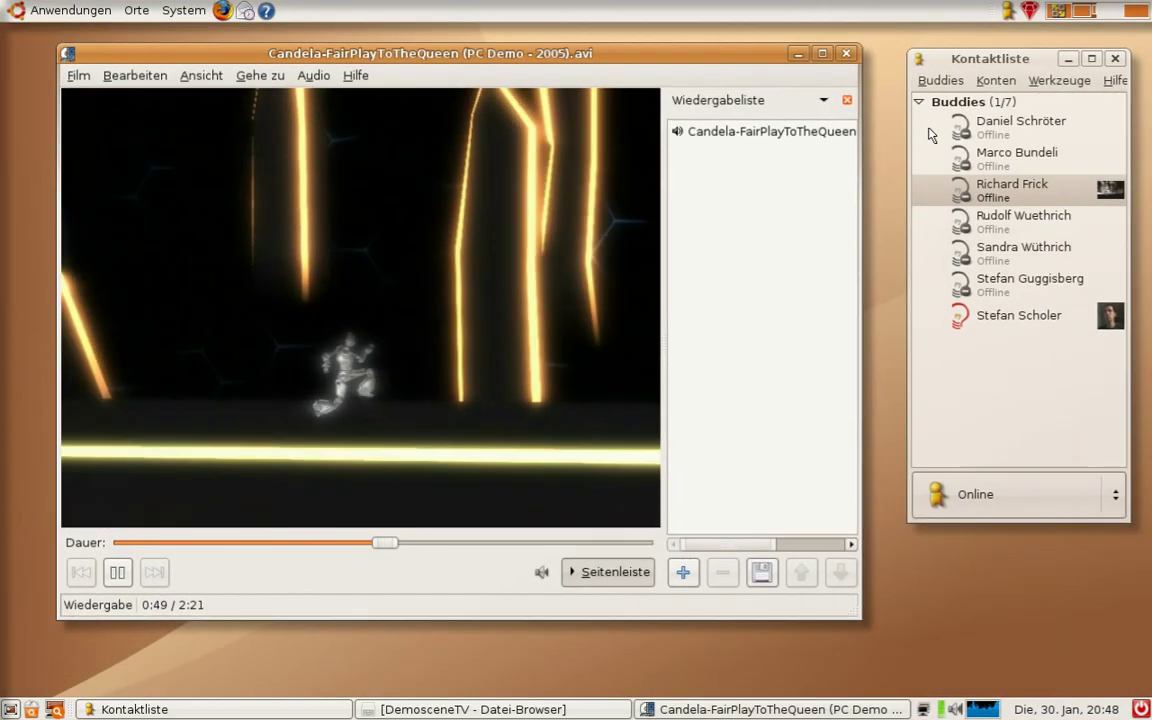
Move the video player window across the cube's edge, spin the cube around, and return to the Windows XP workspace.
left_click_drag(757, 62, 127, 117)
key("ctrl+alt+Left")
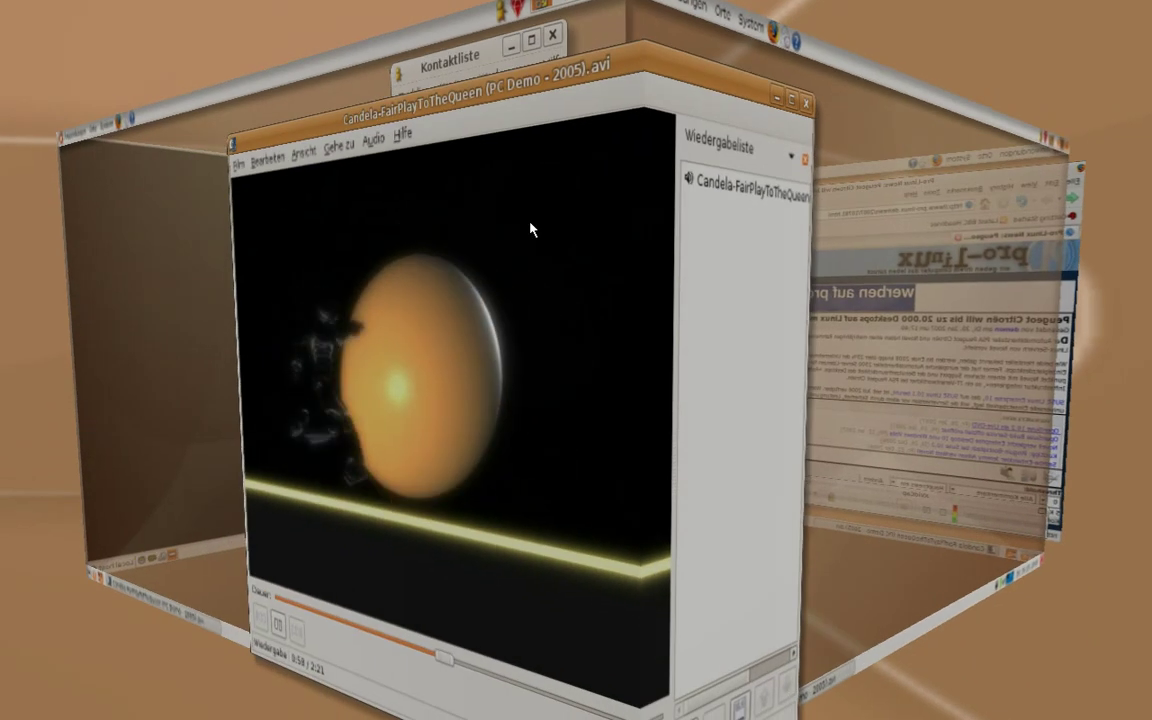
left_click_drag(530, 222, 887, 227)
key("ctrl+alt+Left")
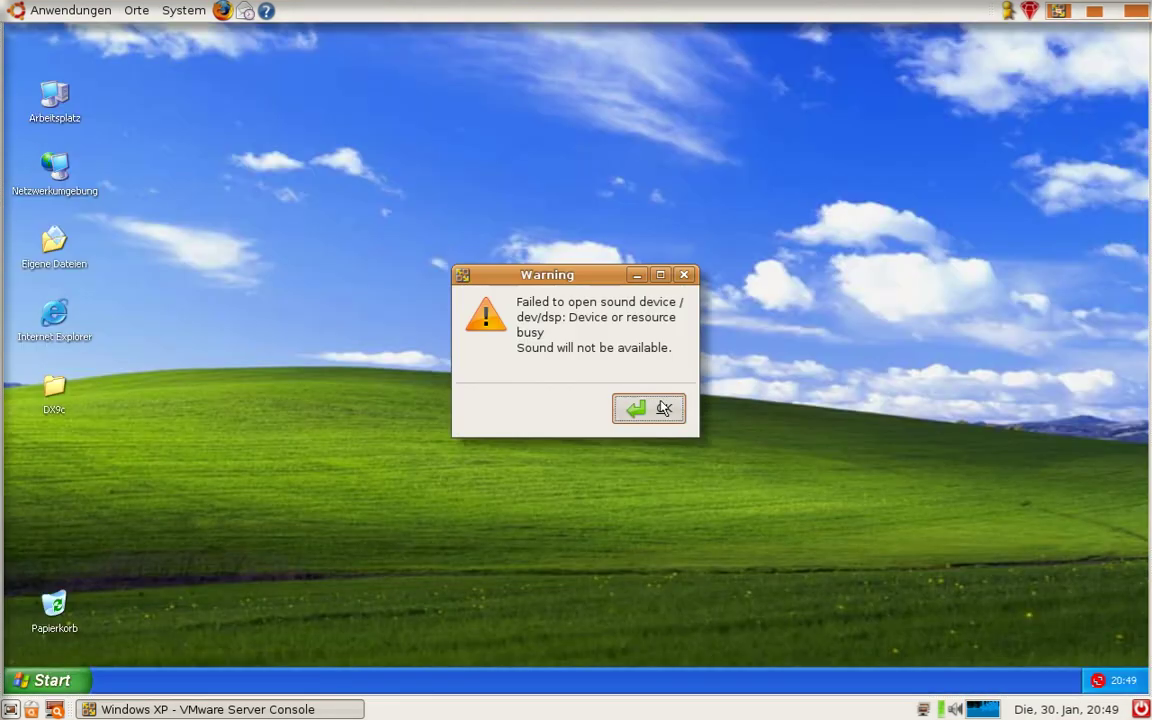
Dismiss the repeated sound device warning in the Windows XP virtual machine and switch to the workspace holding the XVidCap recorder.
left_click(660, 407)
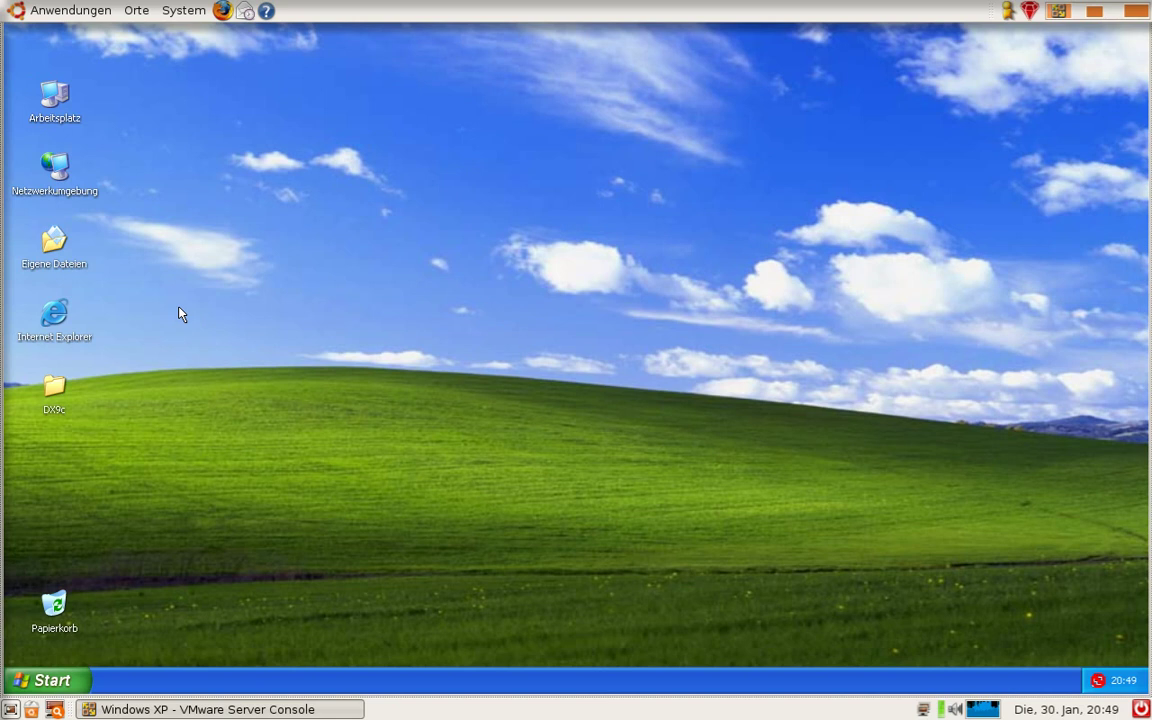
left_click(595, 332)
left_click_drag(578, 364, 820, 332)
left_click(1143, 34)
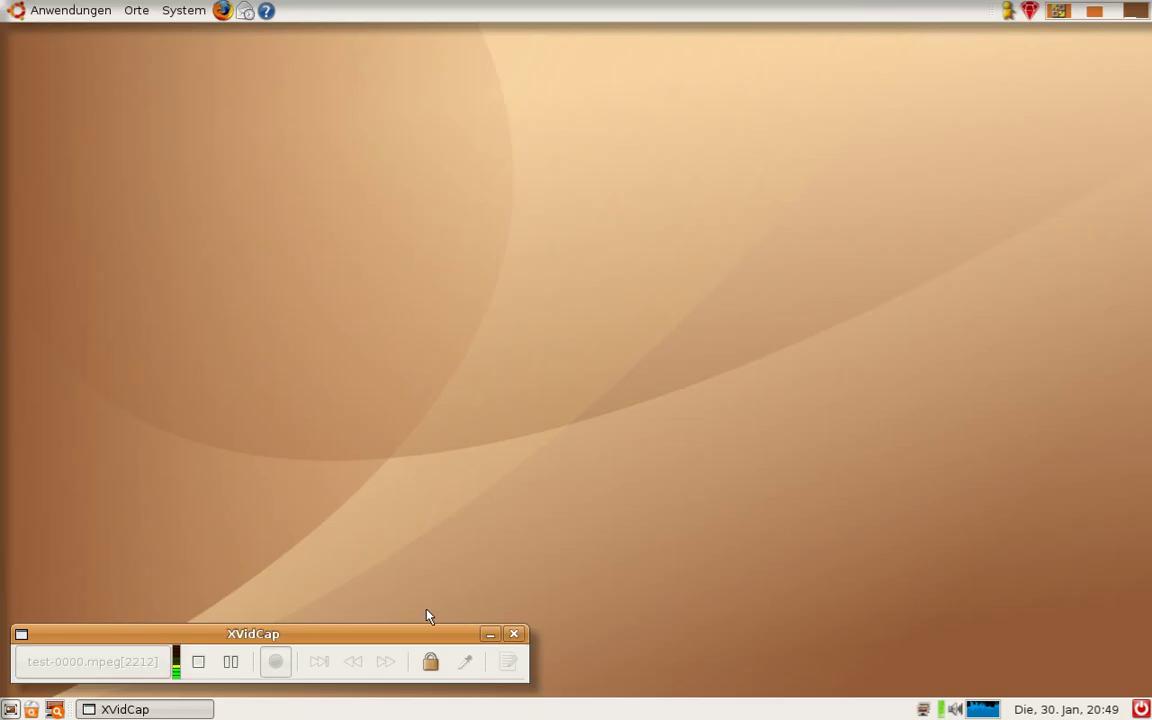